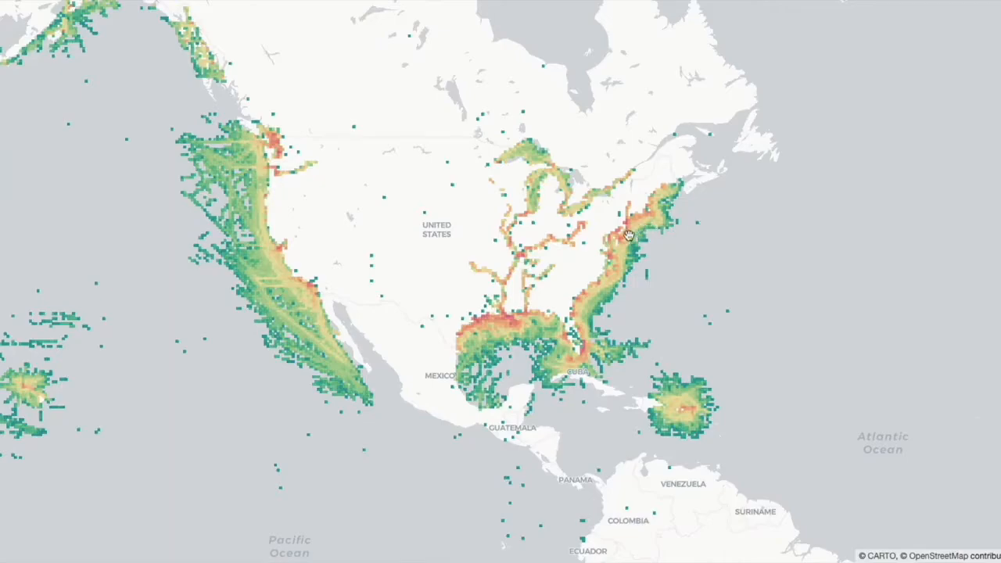
Examine the vessel traffic density map along the US East Coast, down to individual points in New York harbor.
scroll(629, 235, "up", 3)
scroll(643, 232, "up", 5)
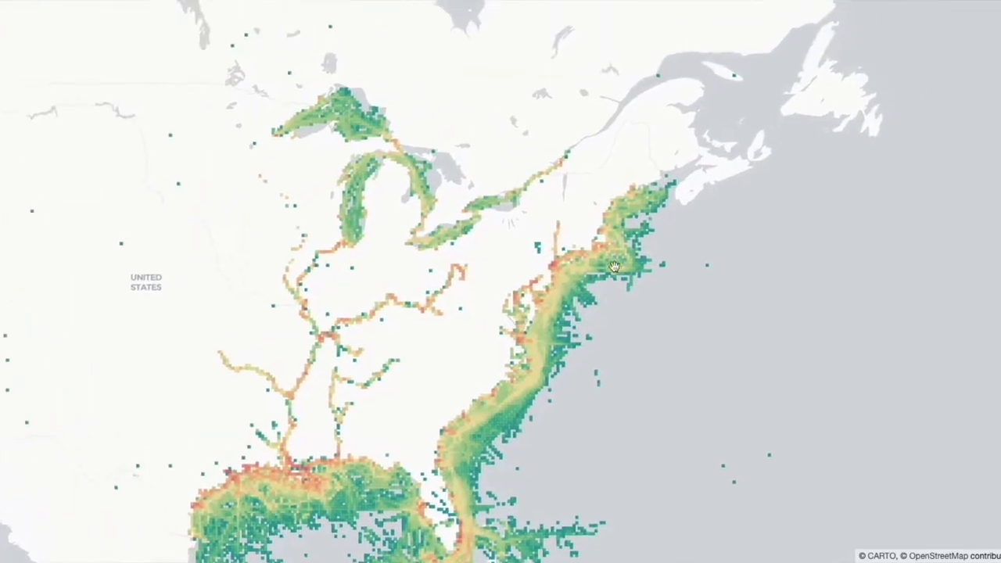
left_click_drag(654, 197, 728, 165)
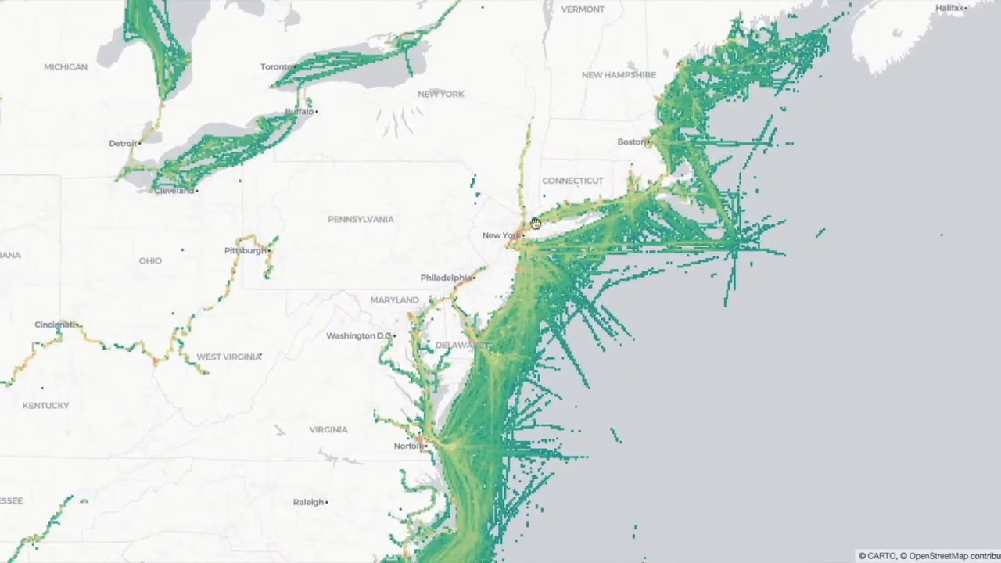
scroll(517, 235, "up", 5)
scroll(519, 279, "up", 6)
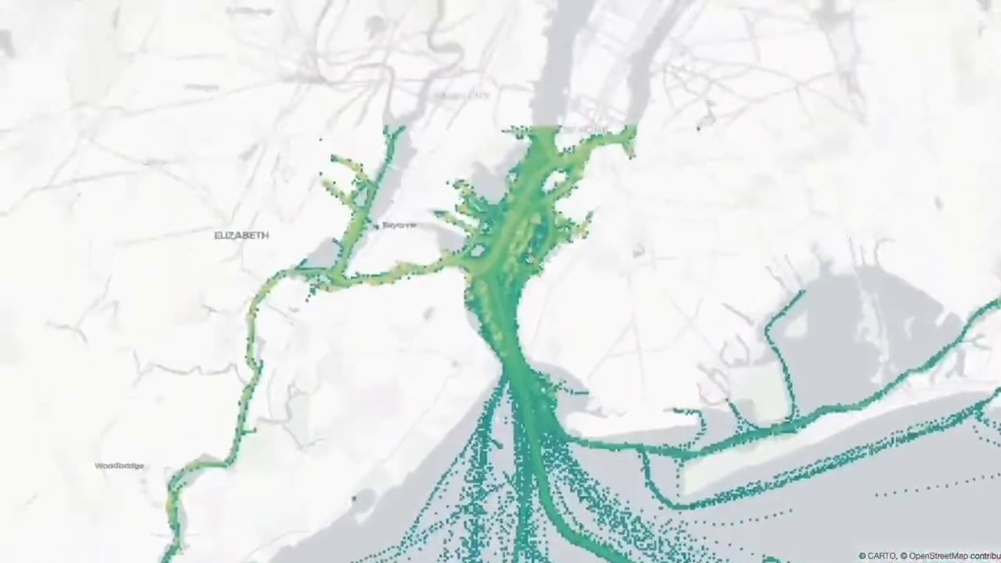
left_click_drag(530, 258, 405, 305)
scroll(532, 274, "up", 3)
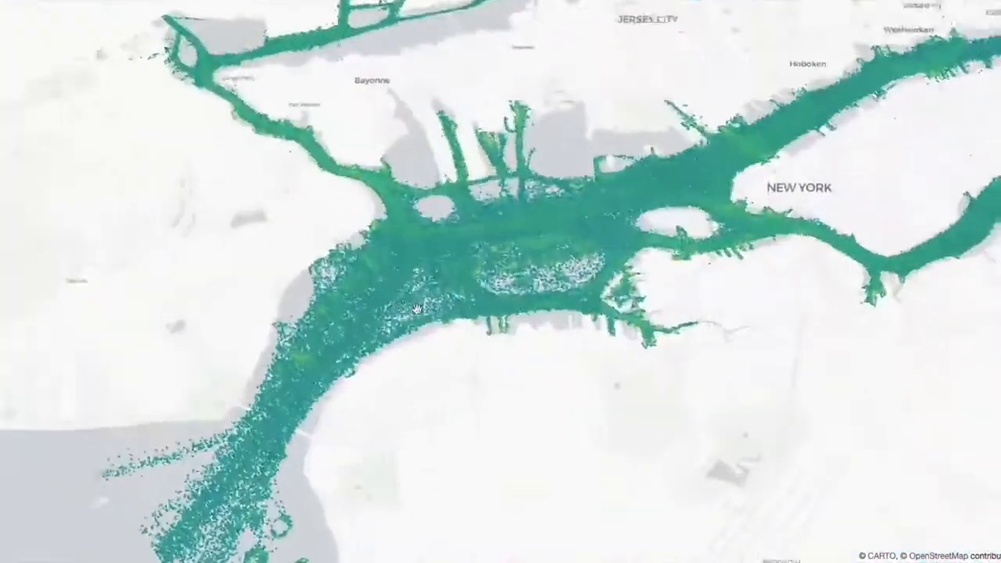
scroll(464, 313, "up", 4)
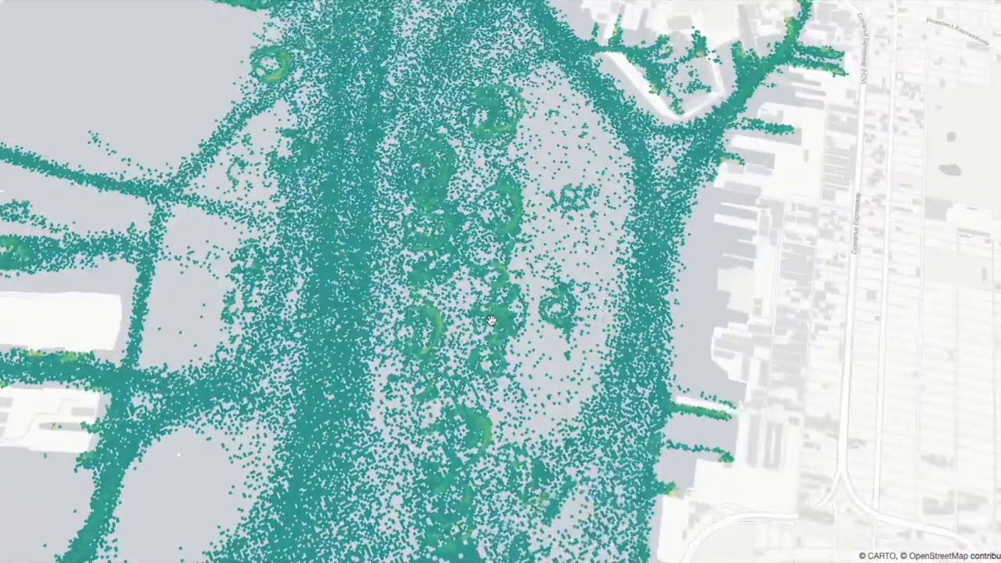
scroll(491, 321, "down", 8)
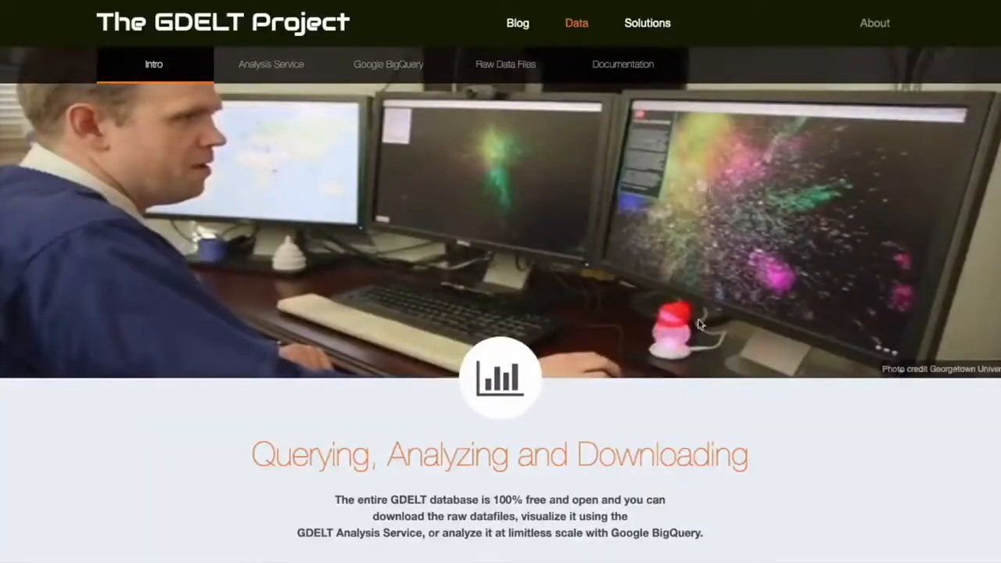
Review the GDELT Project's data access options and read its Google BigQuery page.
scroll(700, 324, "down", 3)
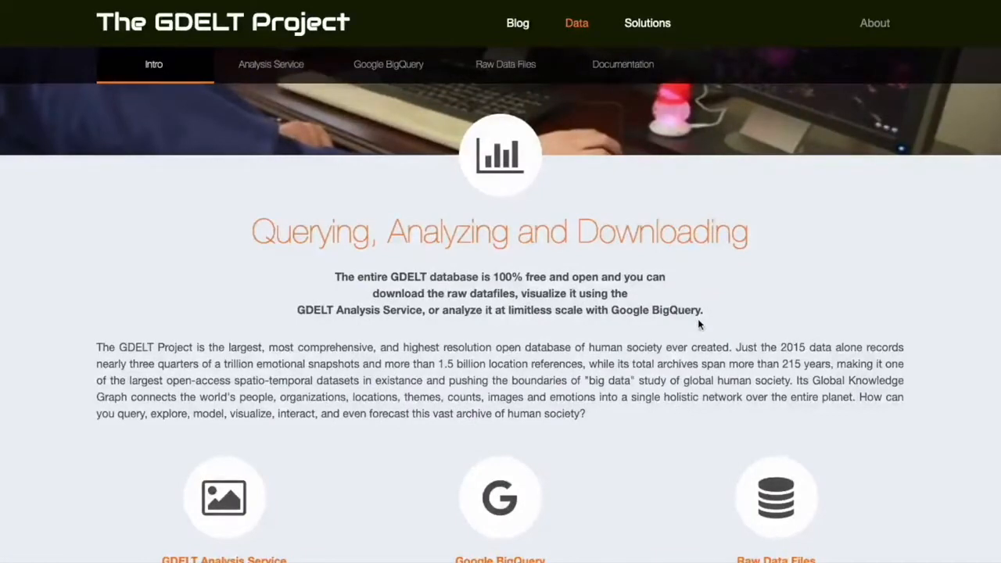
scroll(699, 324, "down", 1)
scroll(700, 322, "down", 3)
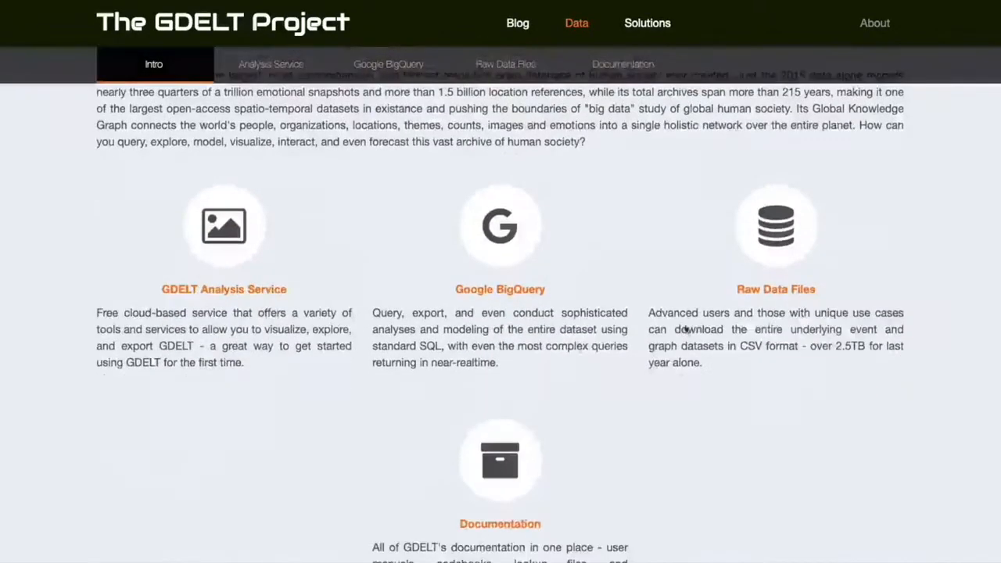
scroll(557, 288, "down", 1)
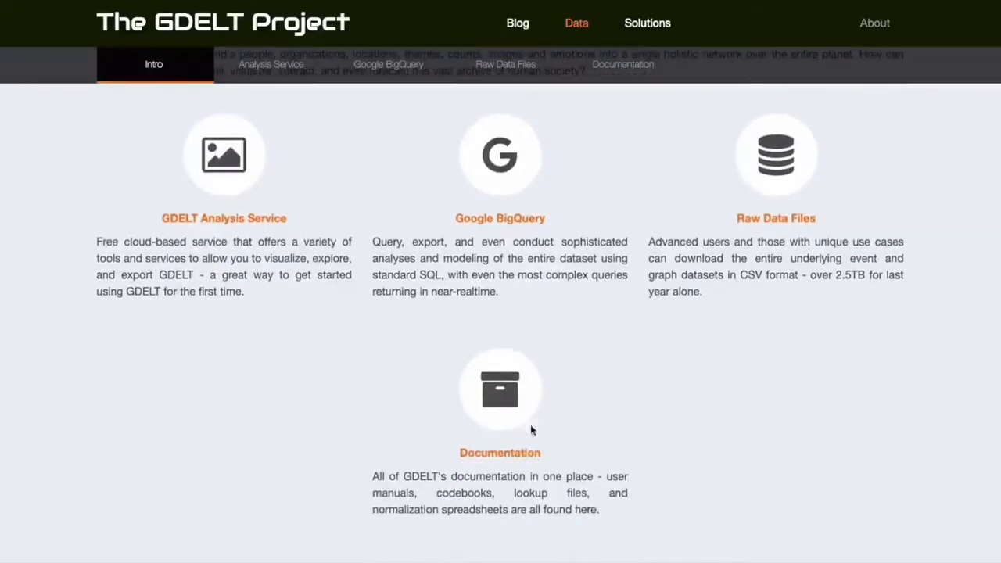
scroll(608, 254, "down", 1)
scroll(609, 256, "up", 1)
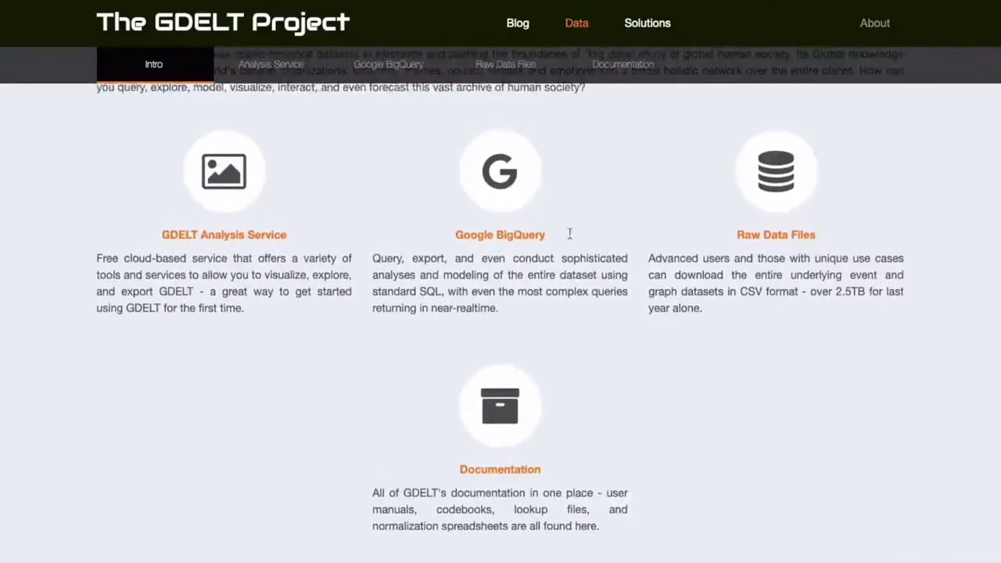
left_click(518, 237)
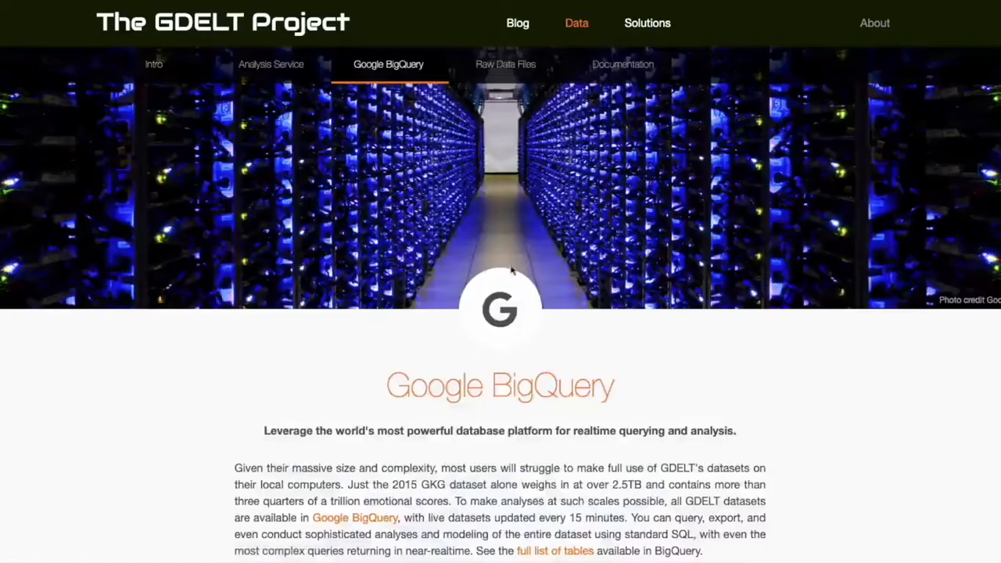
scroll(472, 355, "down", 5)
scroll(475, 352, "down", 2)
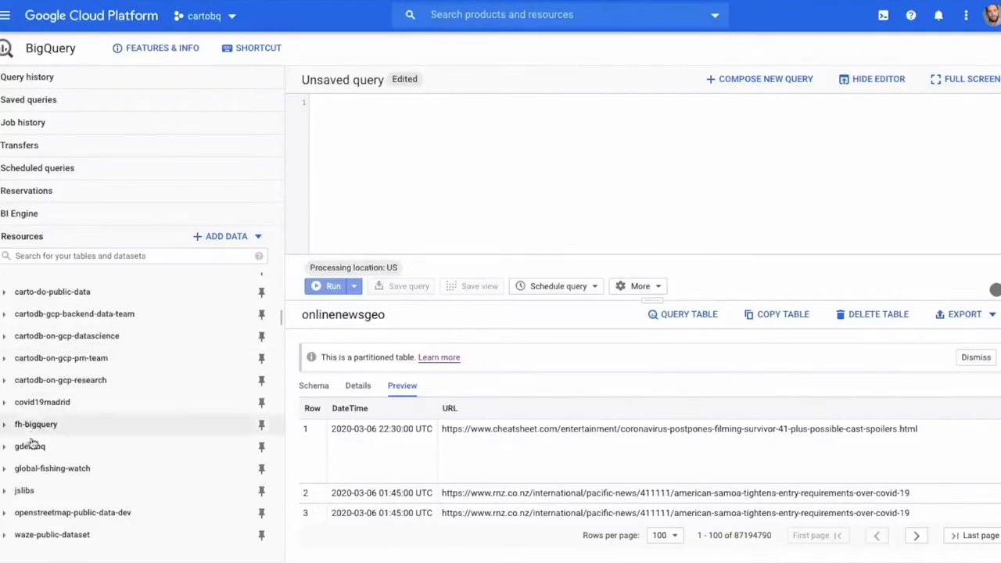
In the BigQuery console, expand the gdelt-bq project and check the details and preview of the onlinenewsgeo table.
left_click(5, 449)
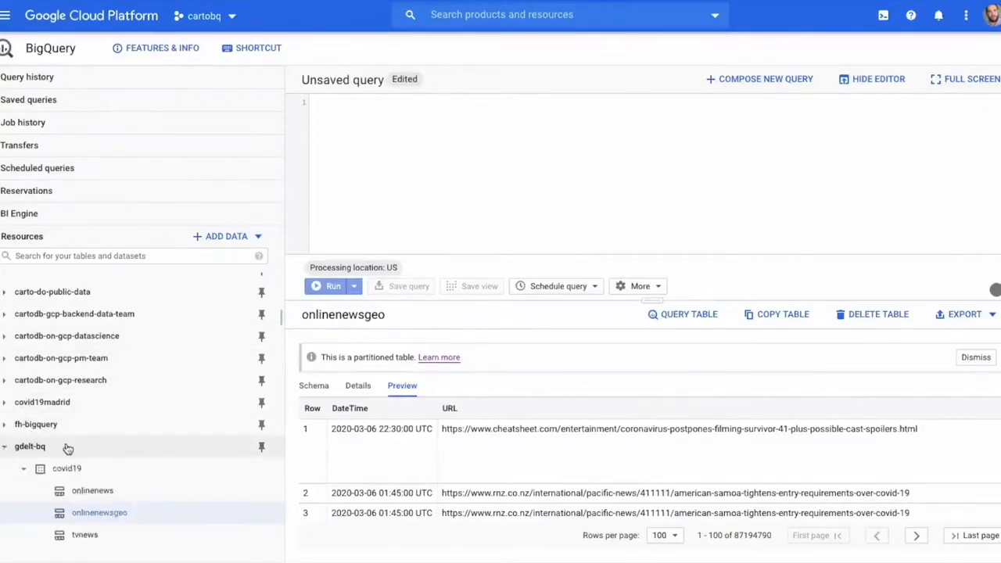
scroll(113, 452, "down", 2)
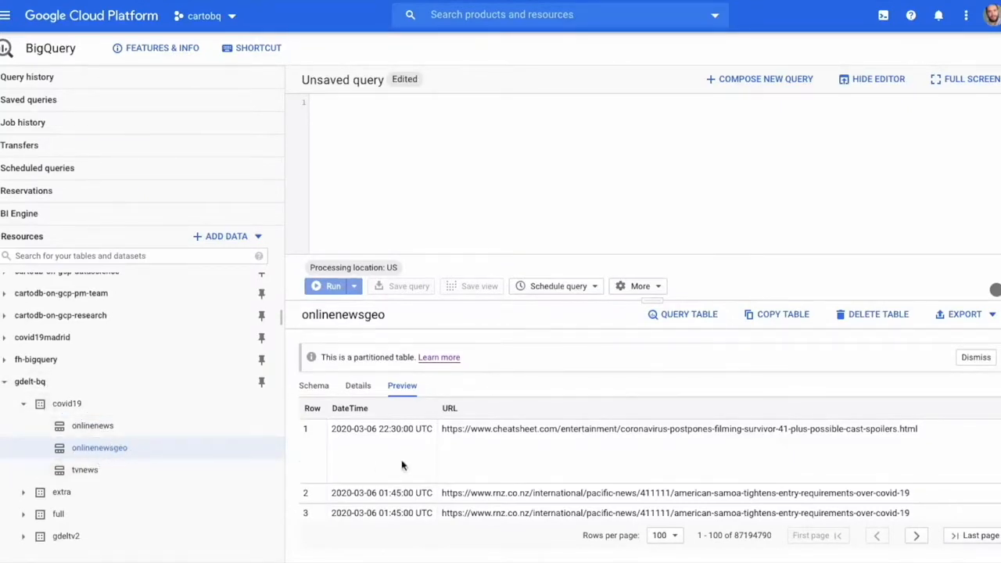
left_click(360, 391)
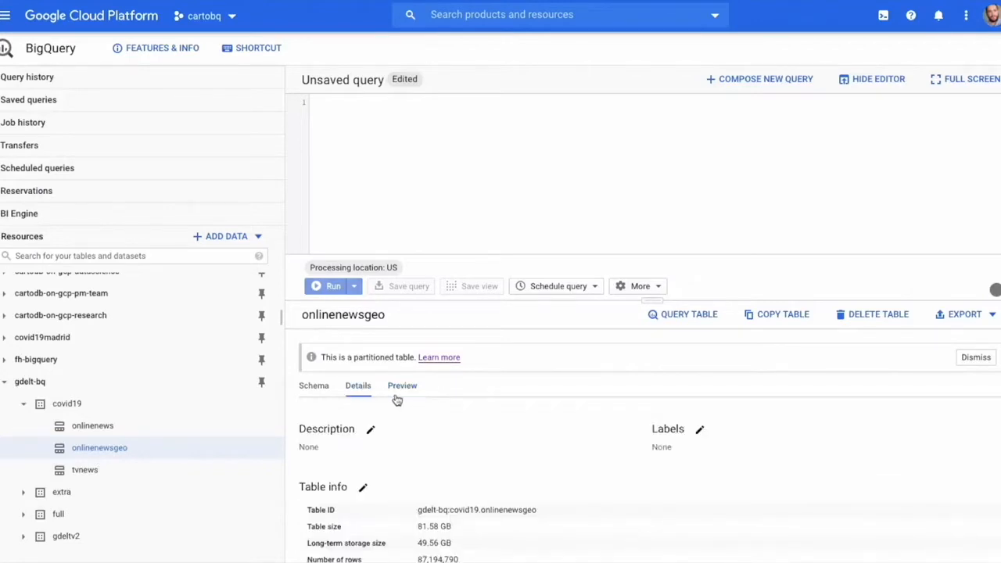
left_click(396, 398)
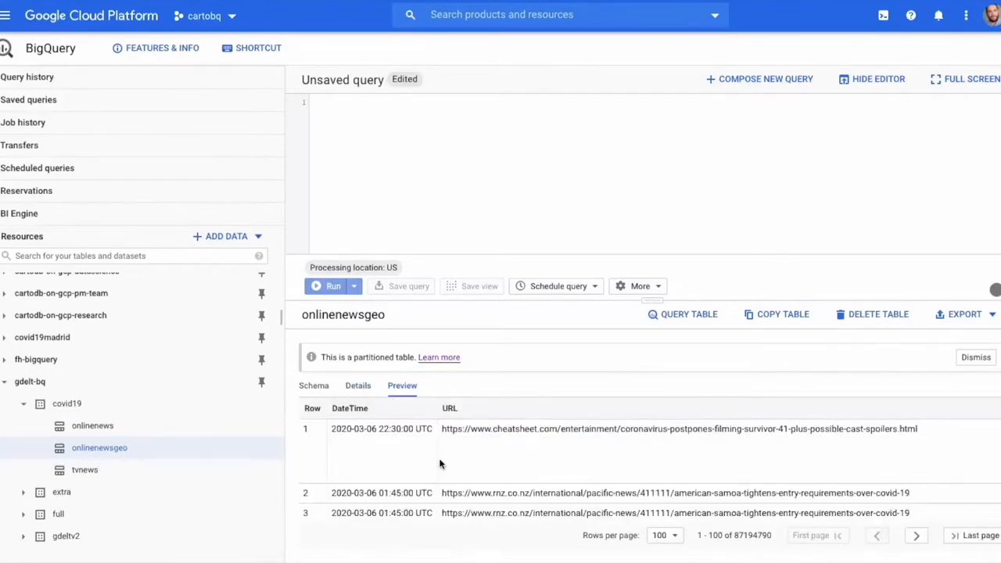
Examine the onlinenewsgeo preview for its row count, location columns and GeoCoord column.
scroll(440, 464, "right", 10)
scroll(439, 465, "right", 10)
scroll(440, 465, "right", 10)
scroll(440, 464, "right", 5)
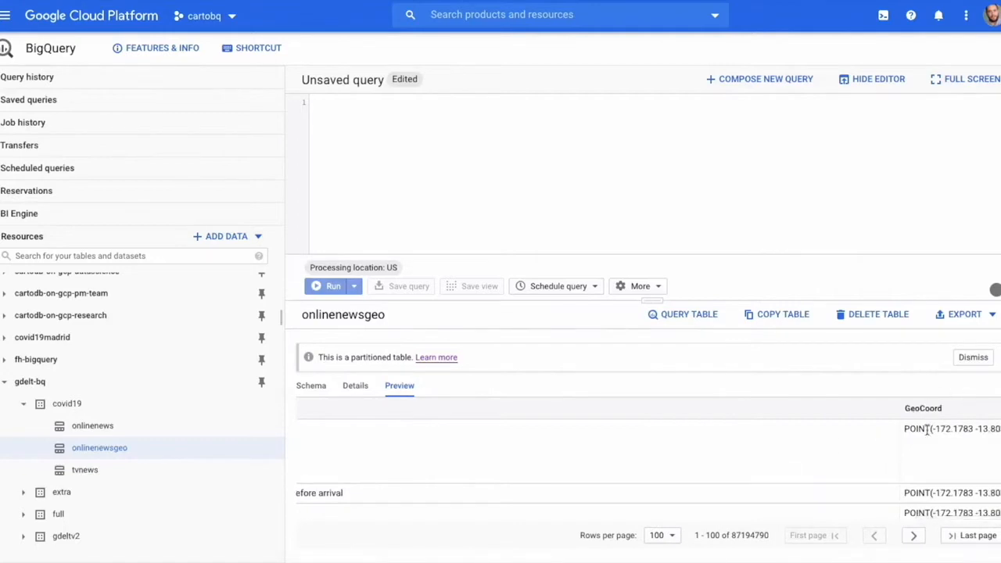
scroll(852, 477, "left", 5)
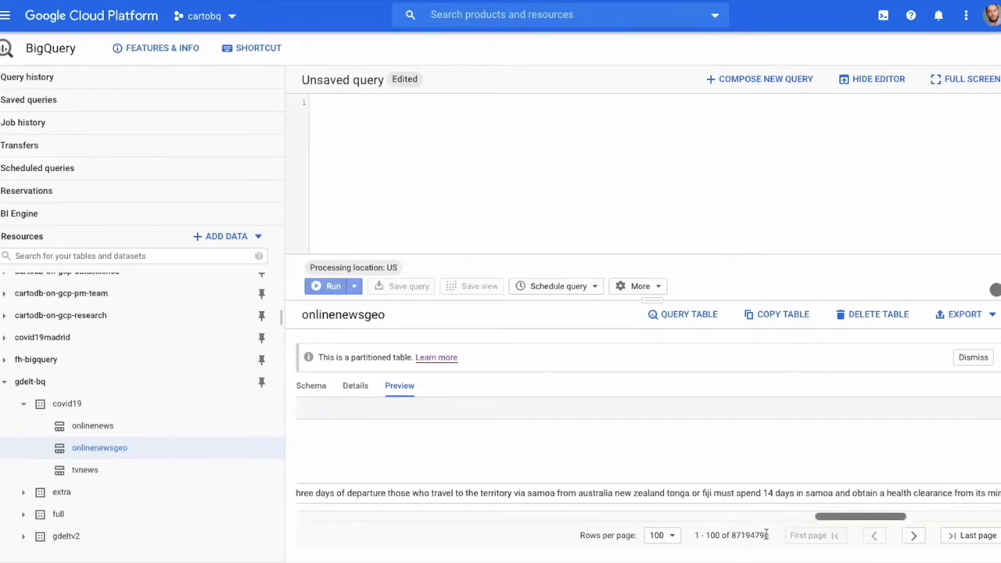
left_click_drag(734, 537, 729, 536)
scroll(604, 449, "left", 5)
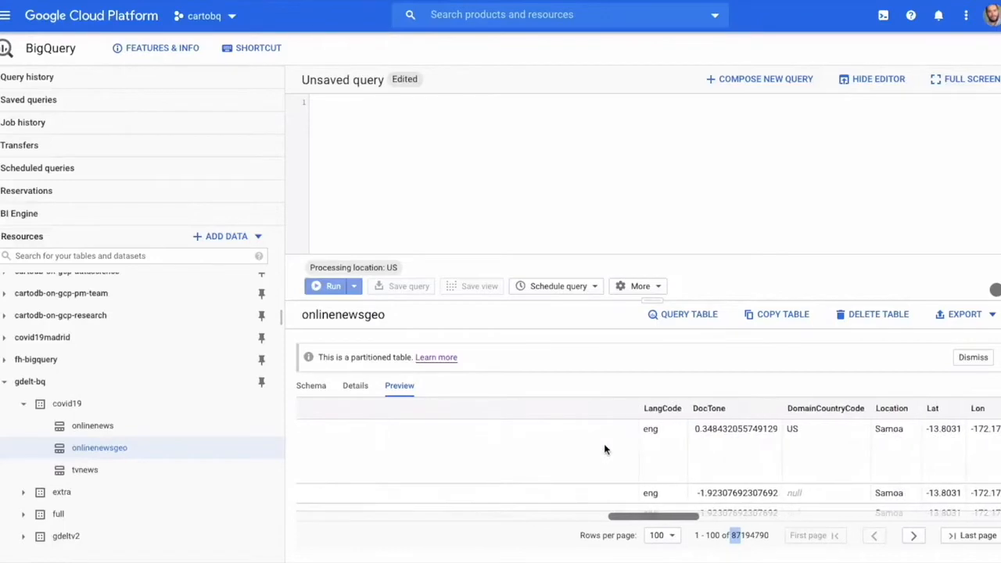
scroll(604, 449, "right", 5)
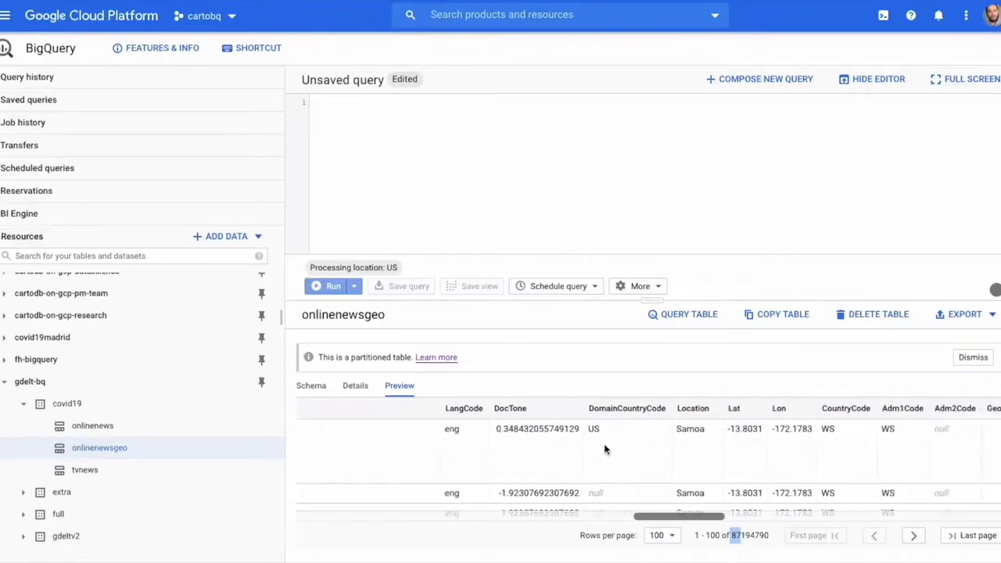
scroll(775, 465, "right", 1)
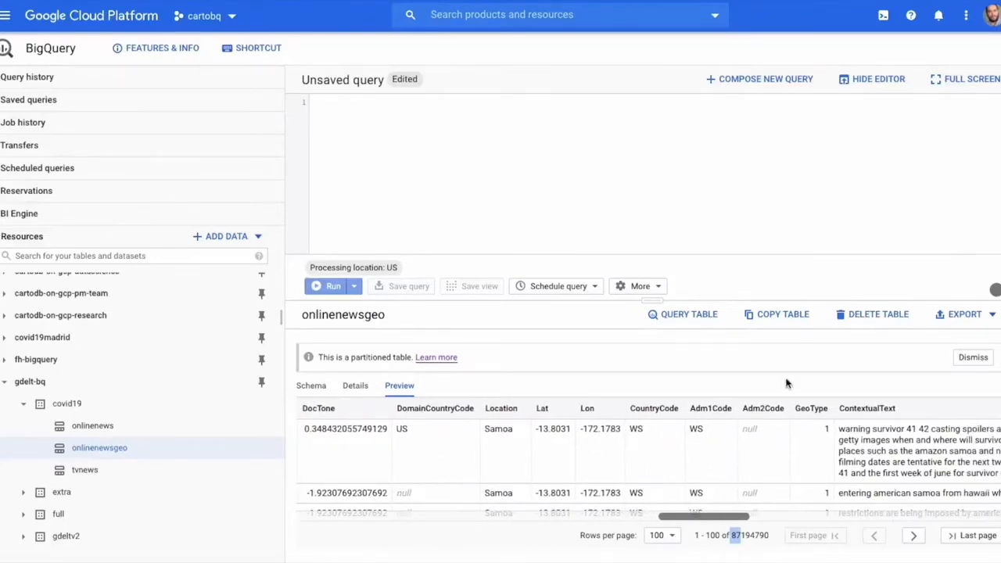
Create a query on gdelt-bq.covid19.onlinenewsgeo selecting GeoCoord as geom, without the date filter or row limit.
left_click(710, 317)
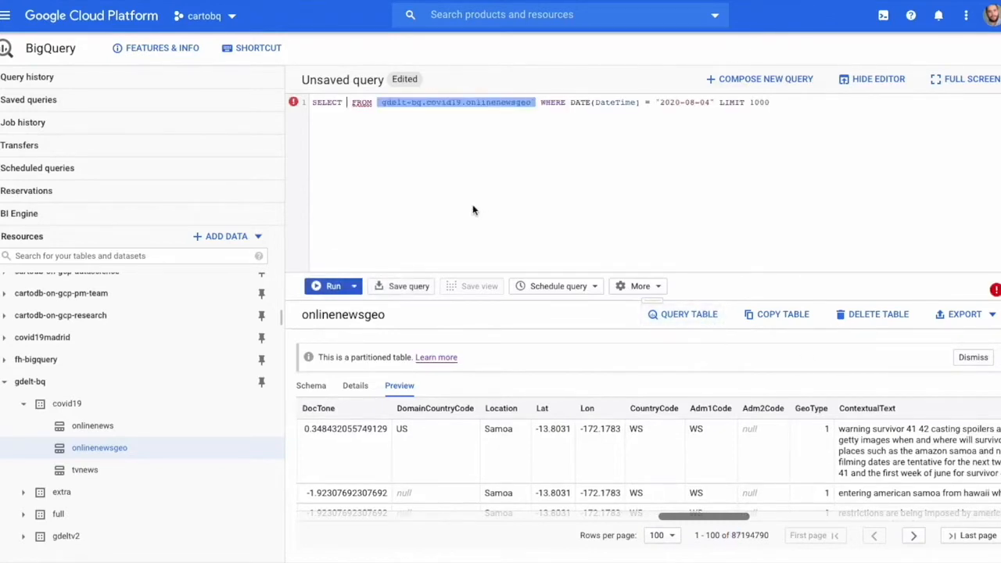
scroll(710, 473, "right", 10)
scroll(710, 473, "right", 5)
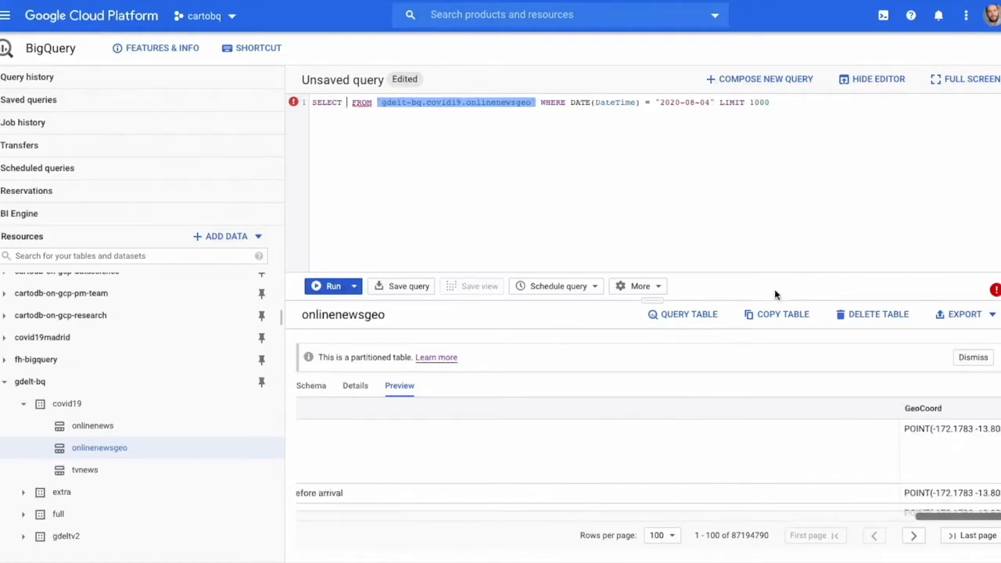
type("GeoCoord")
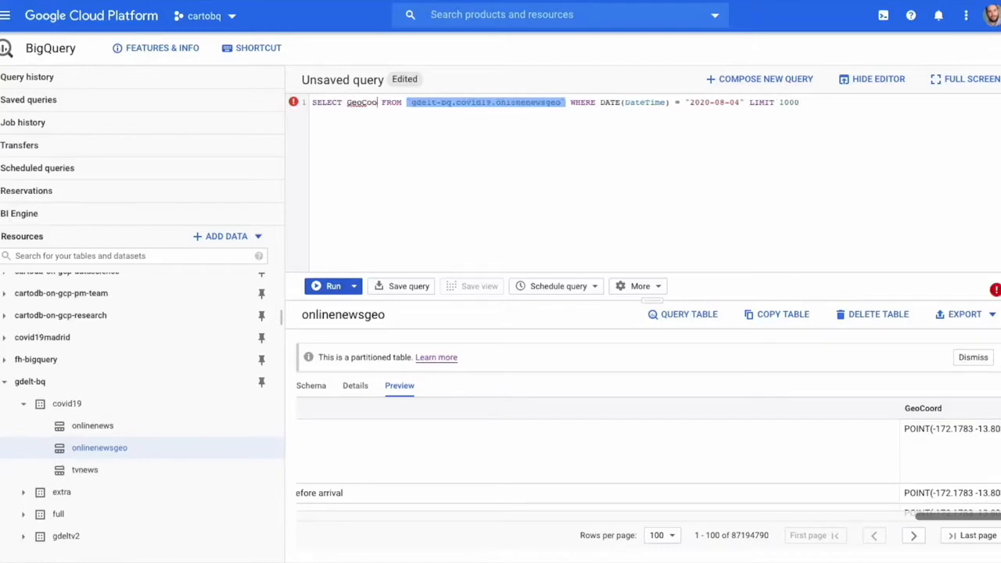
type(" as geom")
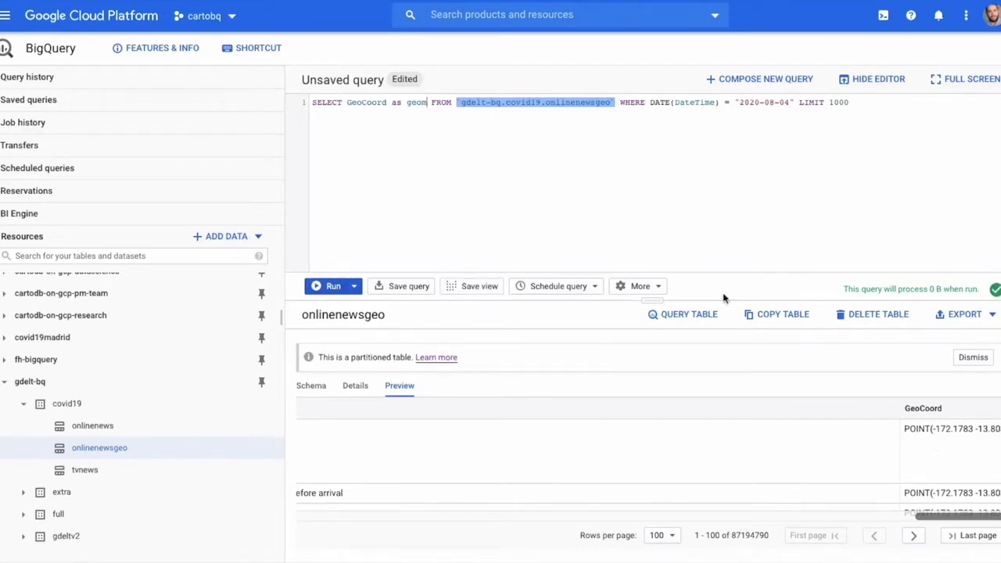
left_click_drag(620, 102, 633, 178)
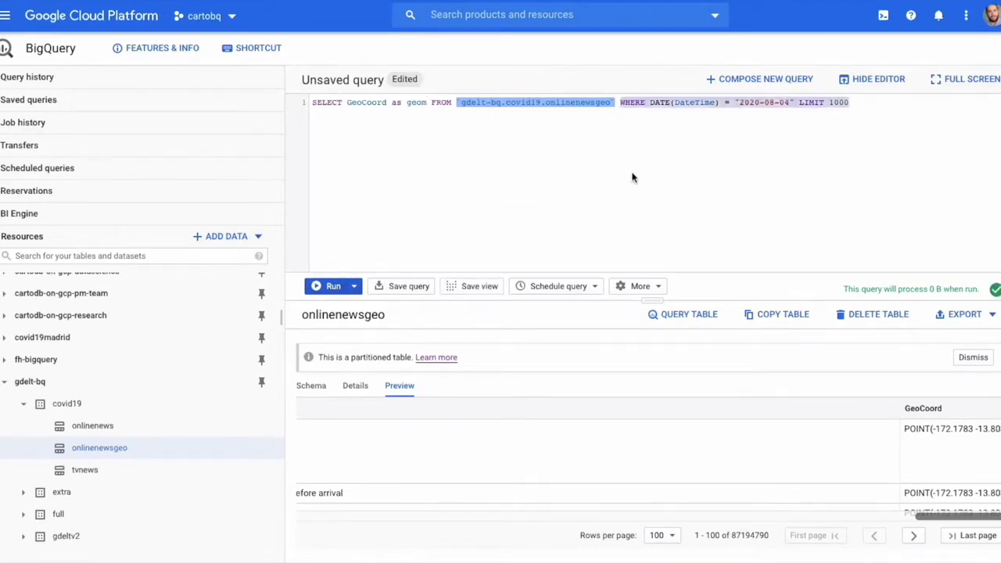
key("BackSpace")
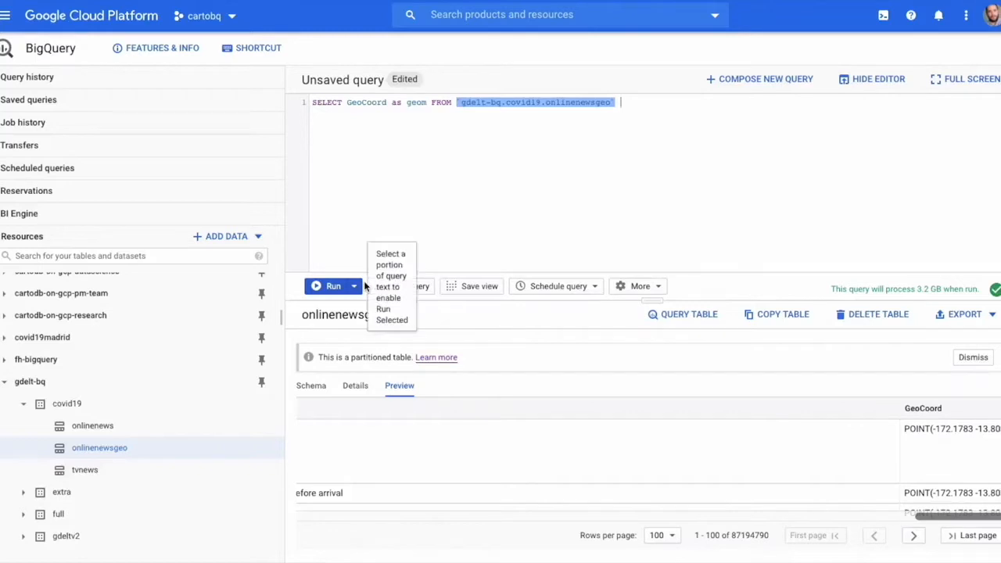
Run the GeoCoord query on the whole table and stop it before it completes.
left_click(334, 286)
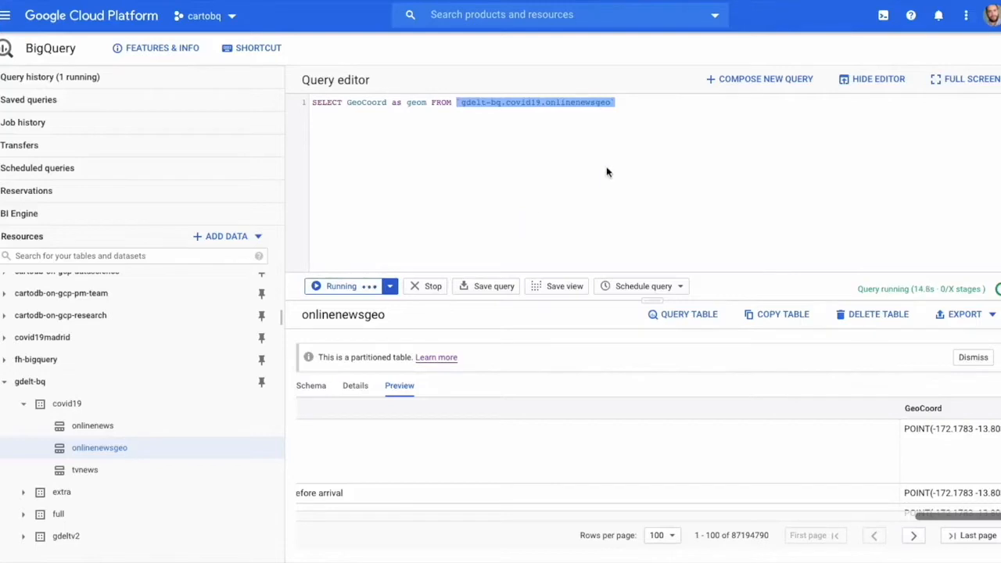
scroll(657, 458, "left", 10)
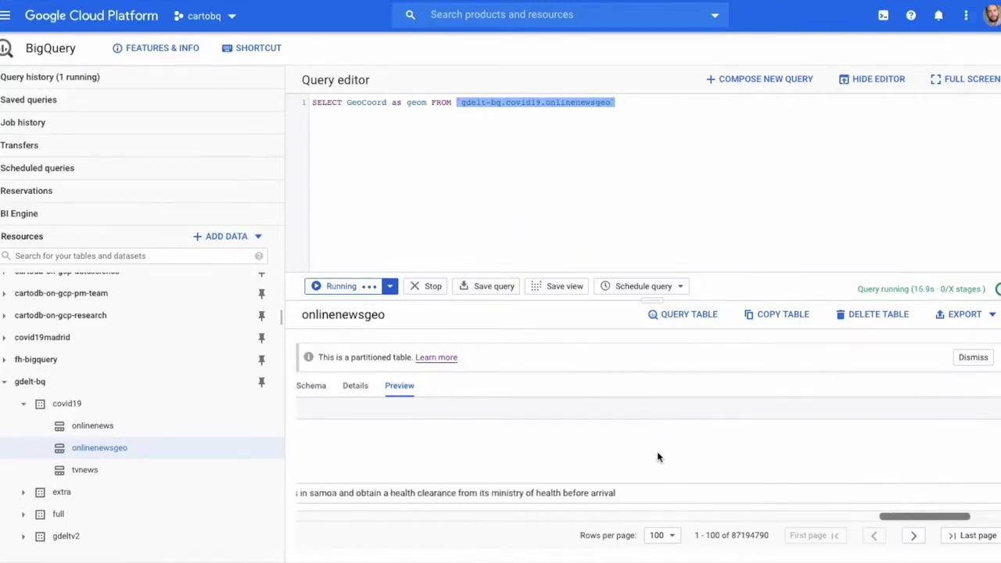
left_click(425, 286)
Paste the cartobq.tiler.ST_PointAggregationAsMVT call with its tileset options below the GeoCoord query.
triple_click(526, 109)
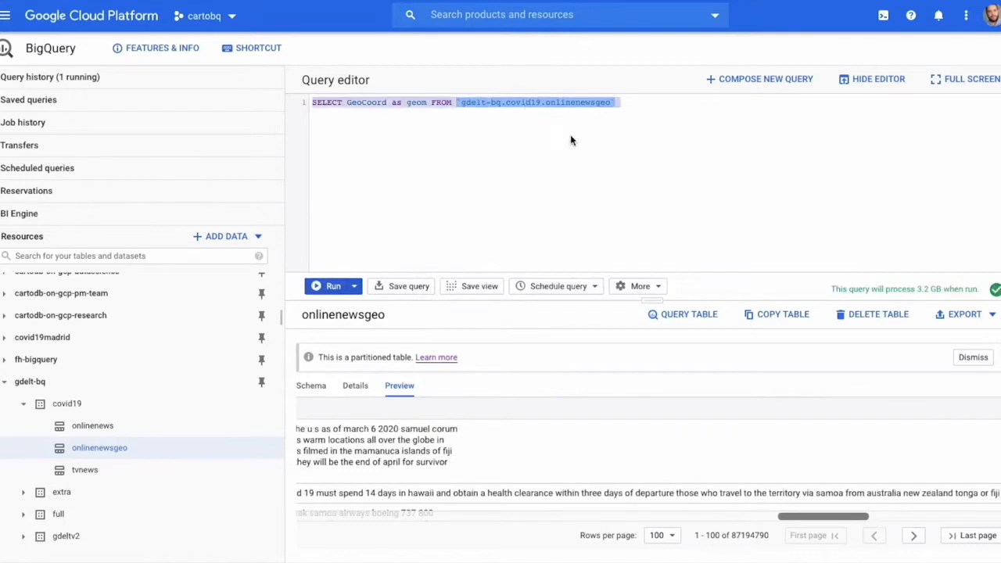
left_click(589, 142)
key("Return")
key("ctrl+v")
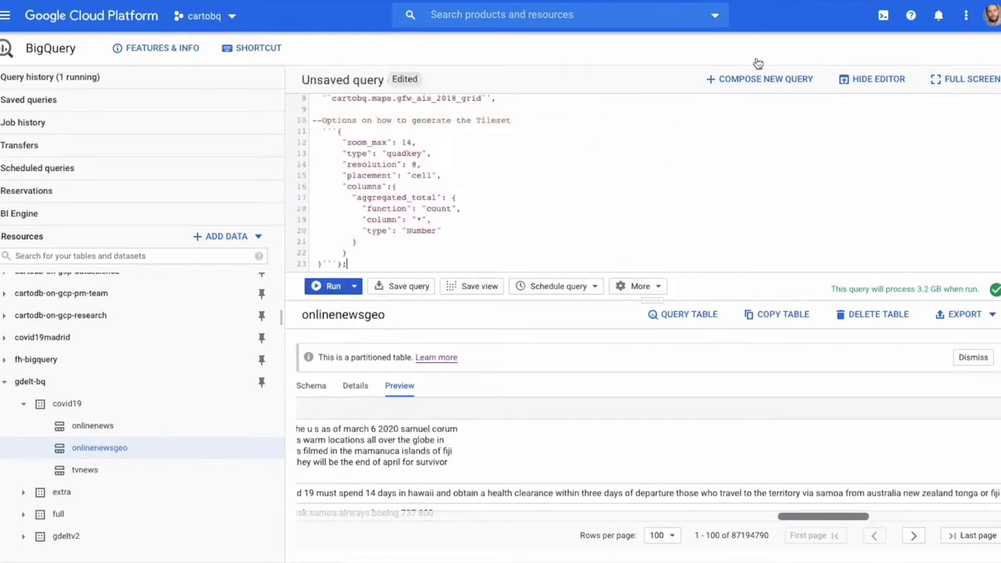
scroll(527, 143, "up", 5)
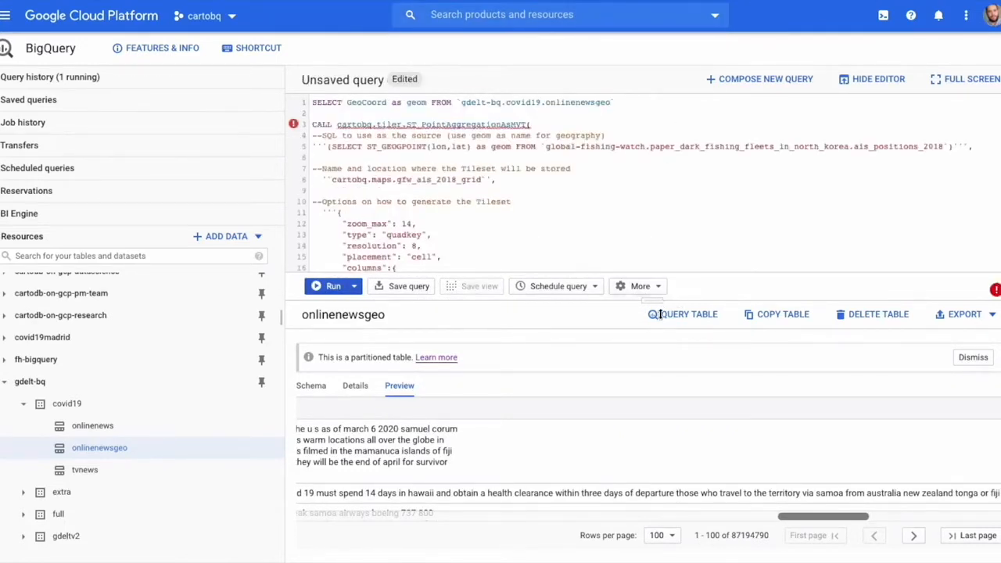
Move the GeoCoord query on gdelt-bq.covid19.onlinenewsgeo into the tiler call as its source SQL, replacing the sample ST_GEOGPOINT query.
left_click_drag(661, 302, 657, 351)
left_click_drag(617, 101, 309, 102)
key("ctrl+c")
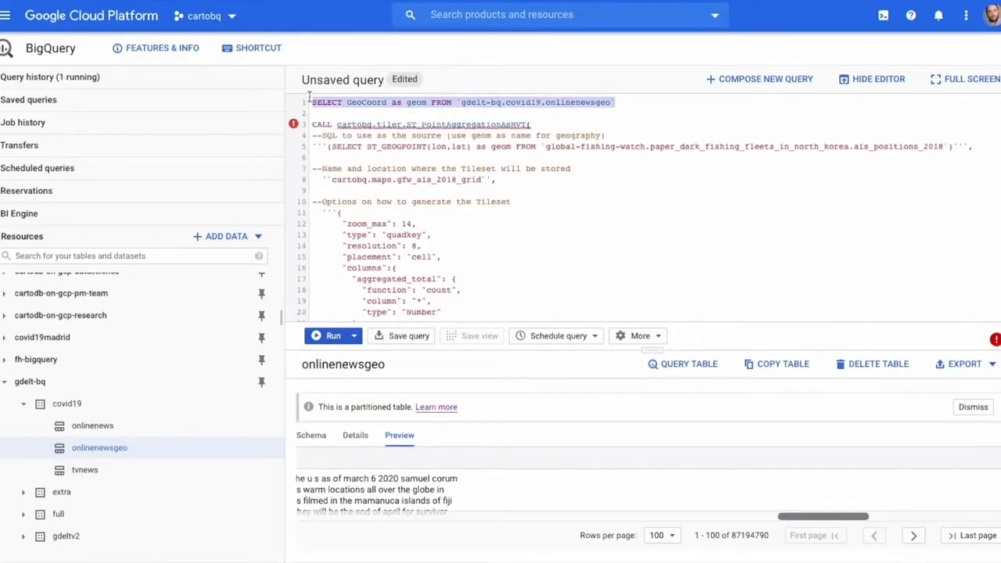
key("BackSpace")
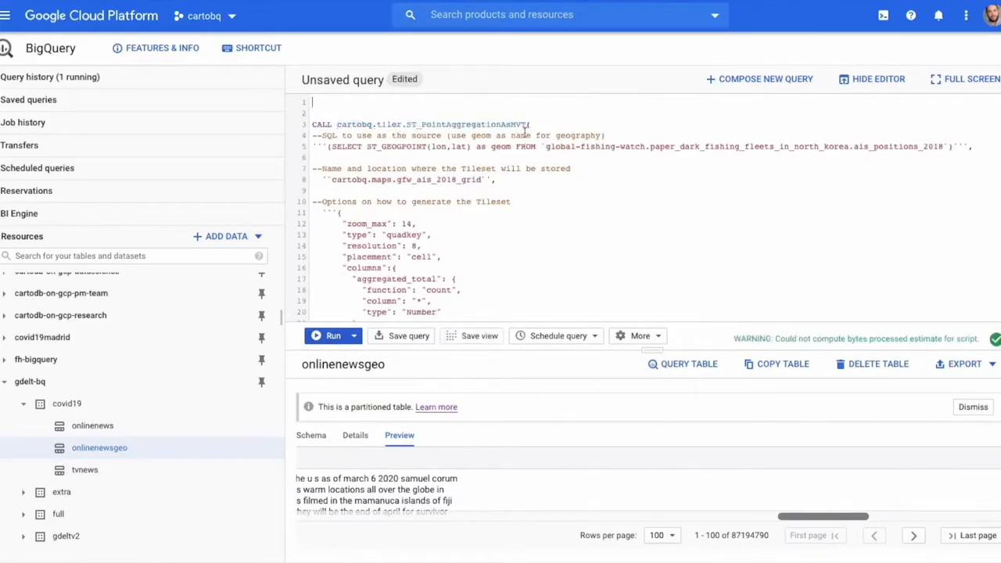
left_click_drag(330, 148, 944, 150)
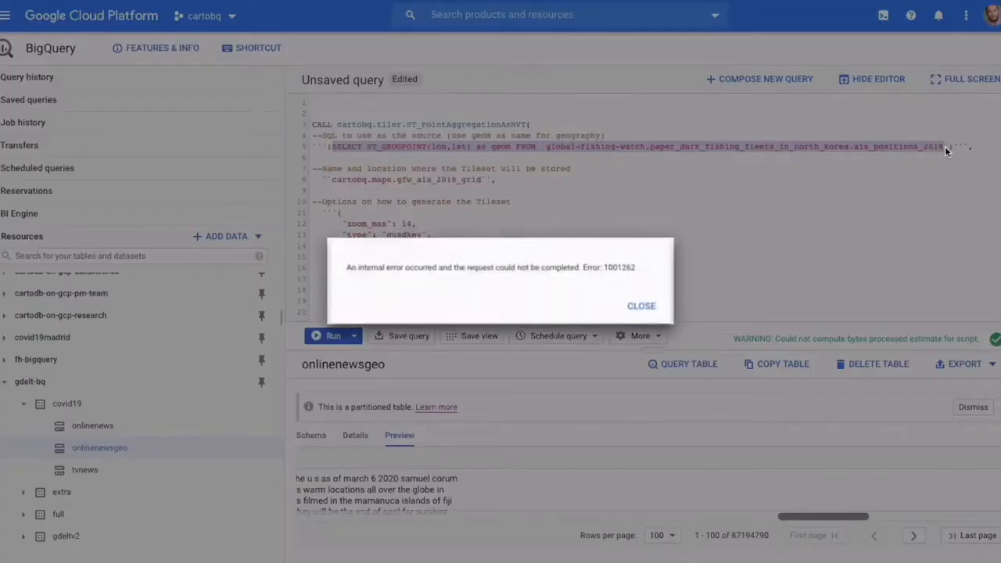
left_click(656, 310)
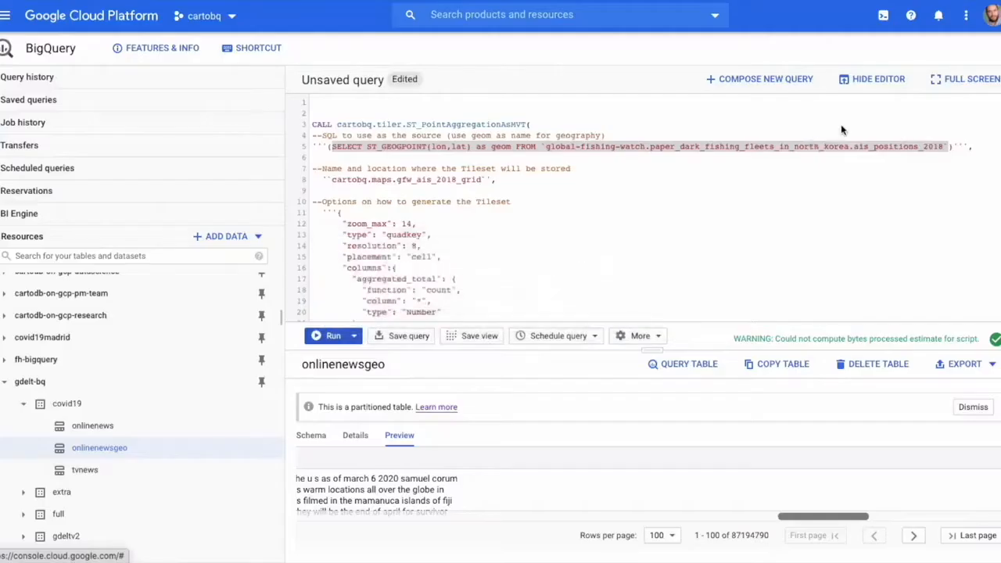
left_click(705, 154)
left_click_drag(944, 145, 331, 147)
key("ctrl+v")
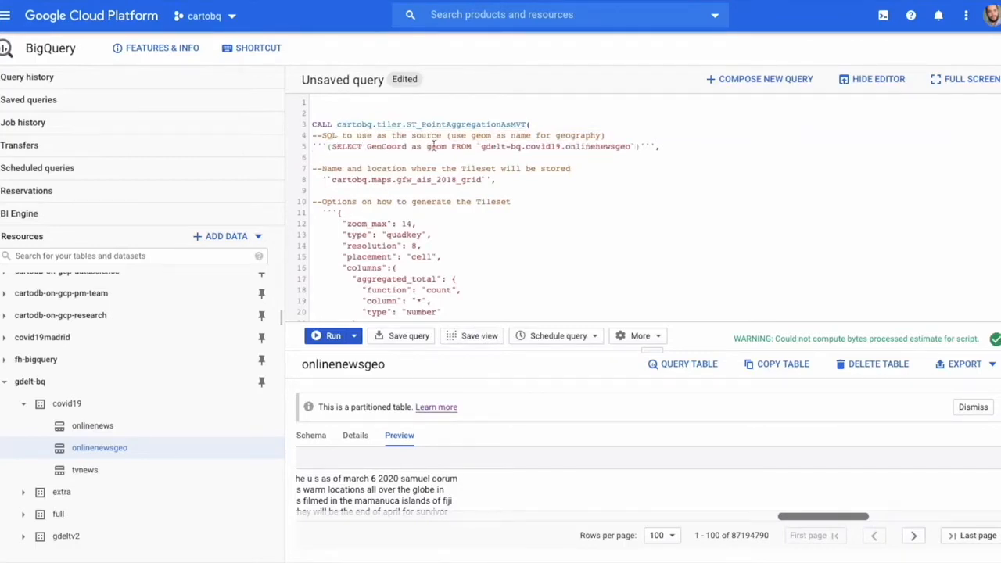
Set the tileset's output table to cartobq.maps.gdelt_demo and run the point aggregation call.
double_click(459, 181)
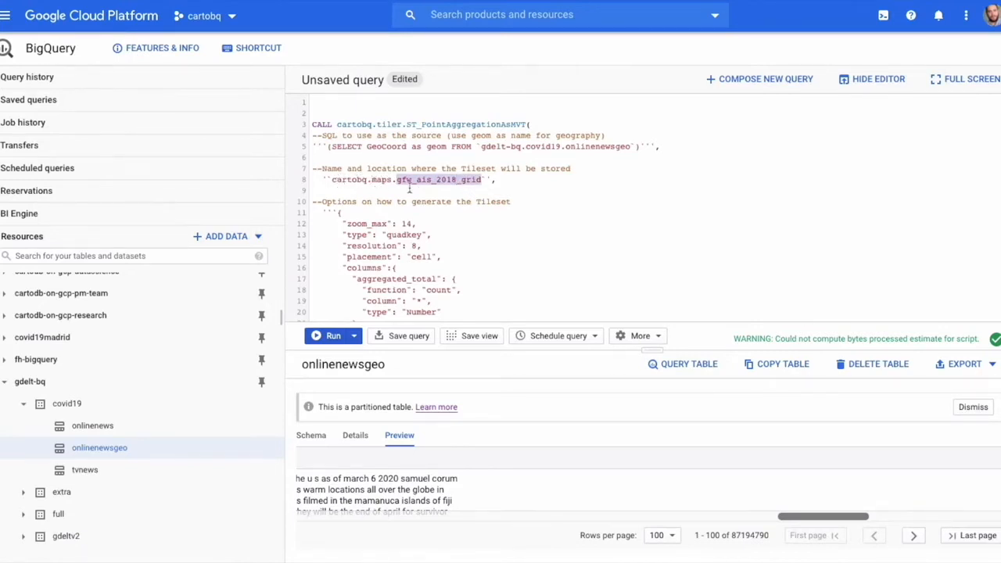
type("gdelt")
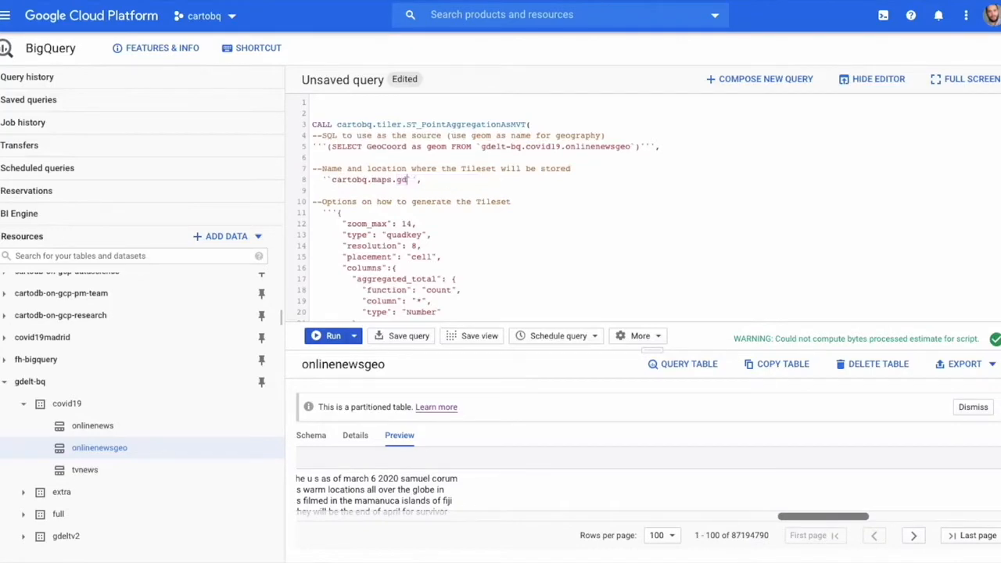
type("_demo")
scroll(413, 237, "down", 1)
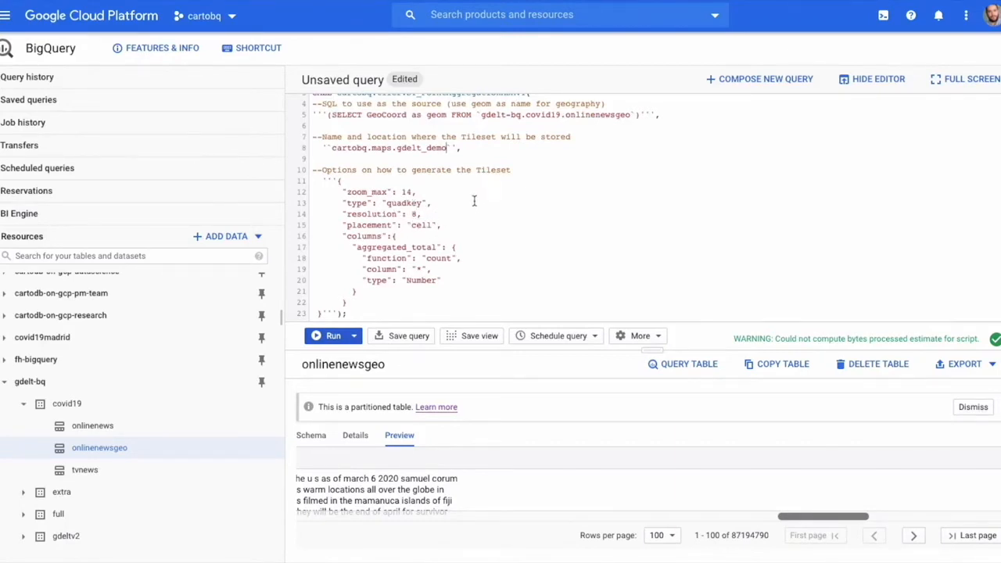
scroll(472, 205, "up", 1)
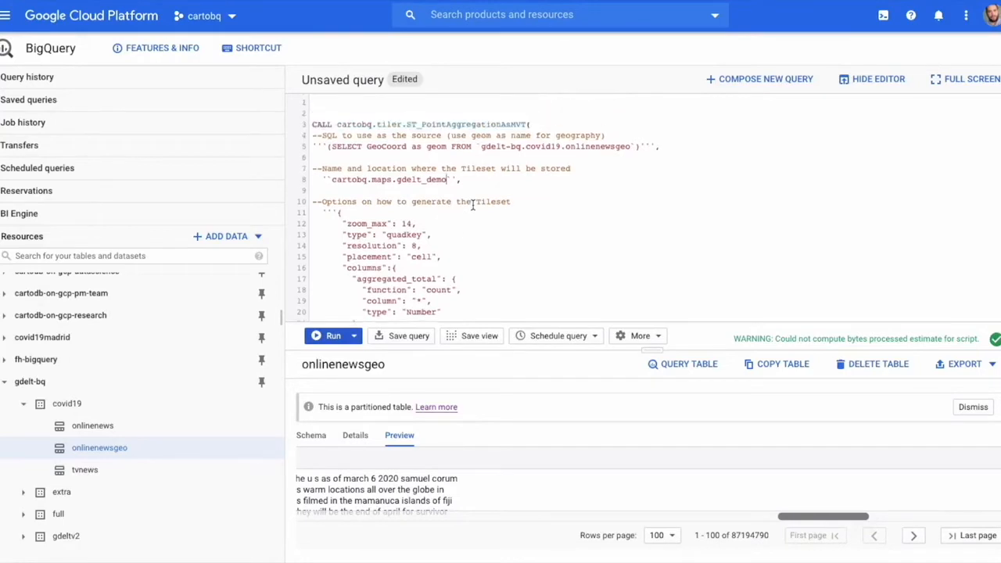
left_click(333, 336)
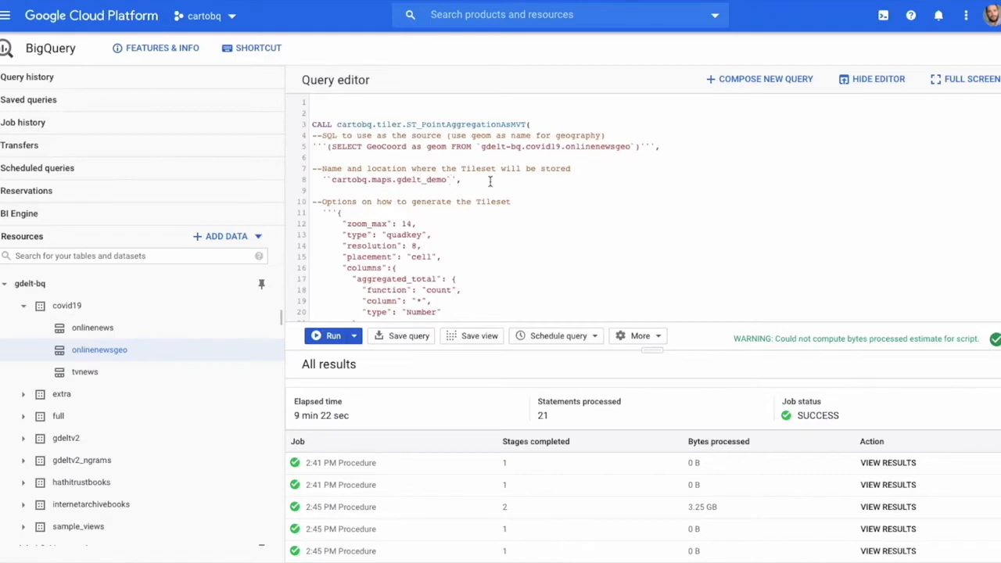
Open the gdelt_demo table in the cartobq maps dataset and review its schema fields.
scroll(132, 395, "up", 10)
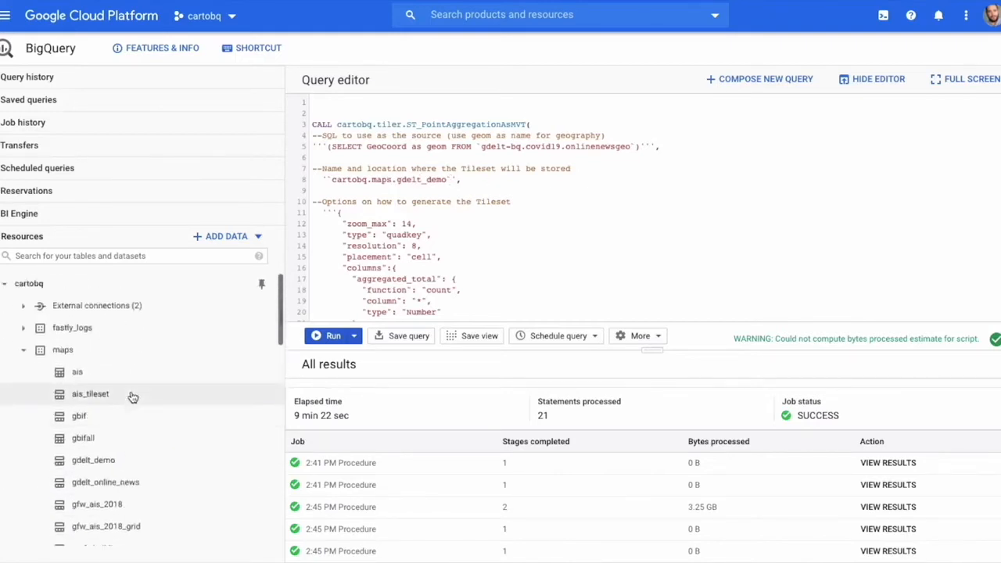
scroll(159, 420, "down", 1)
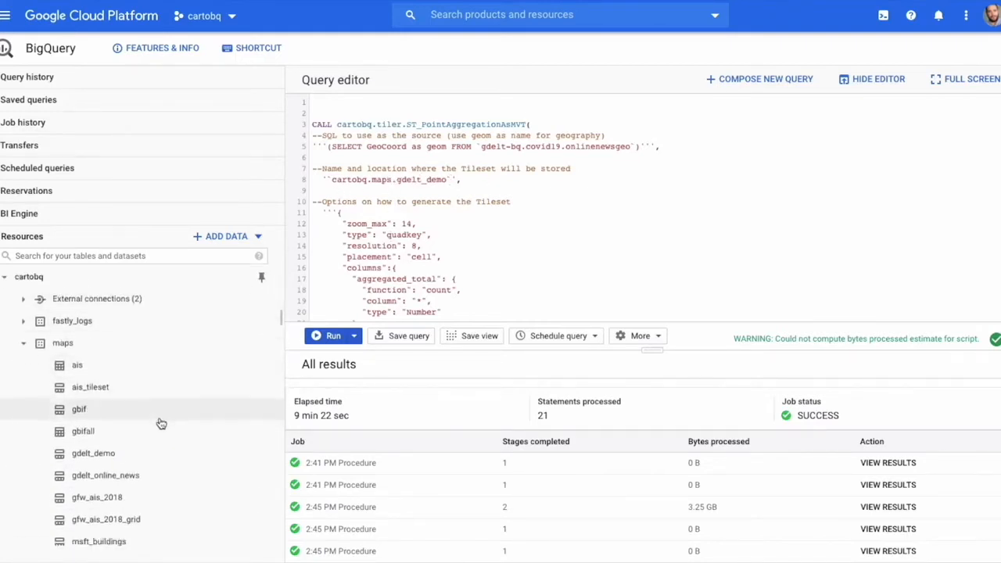
left_click(138, 432)
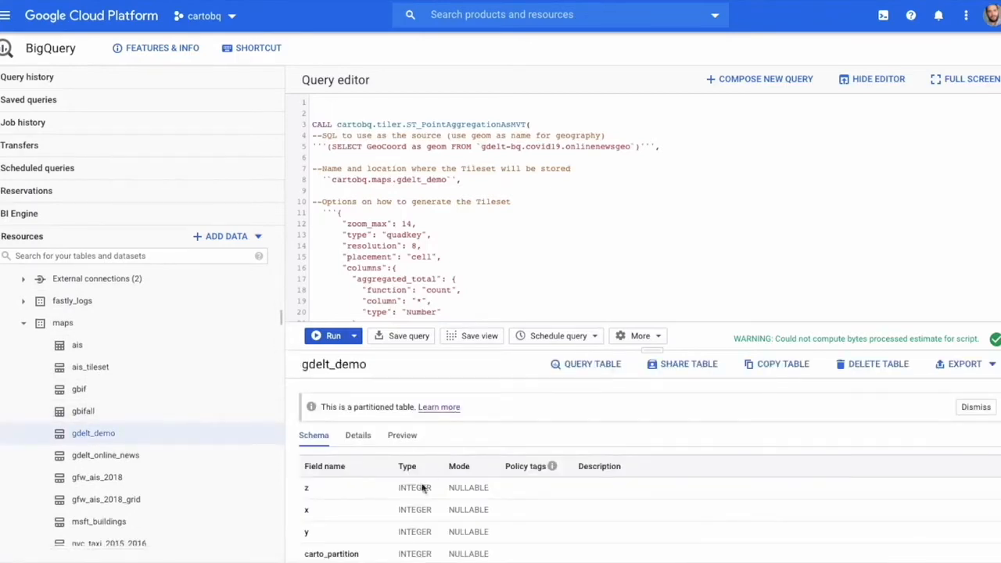
scroll(416, 502, "down", 1)
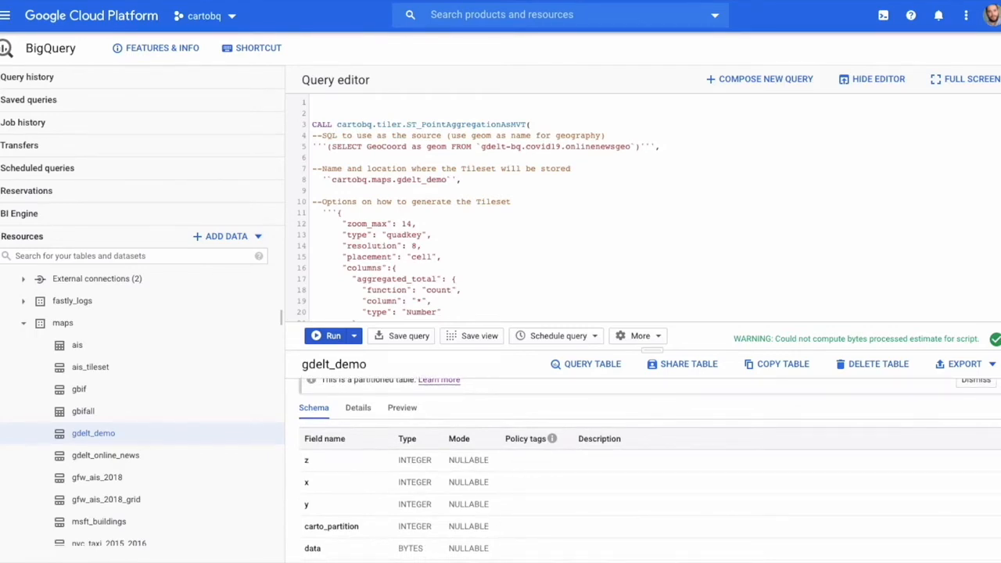
Switch to the terminal and run carto-bq-tiler view maps.gdelt_demo to open the tileset in the map viewer.
key("super+Tab")
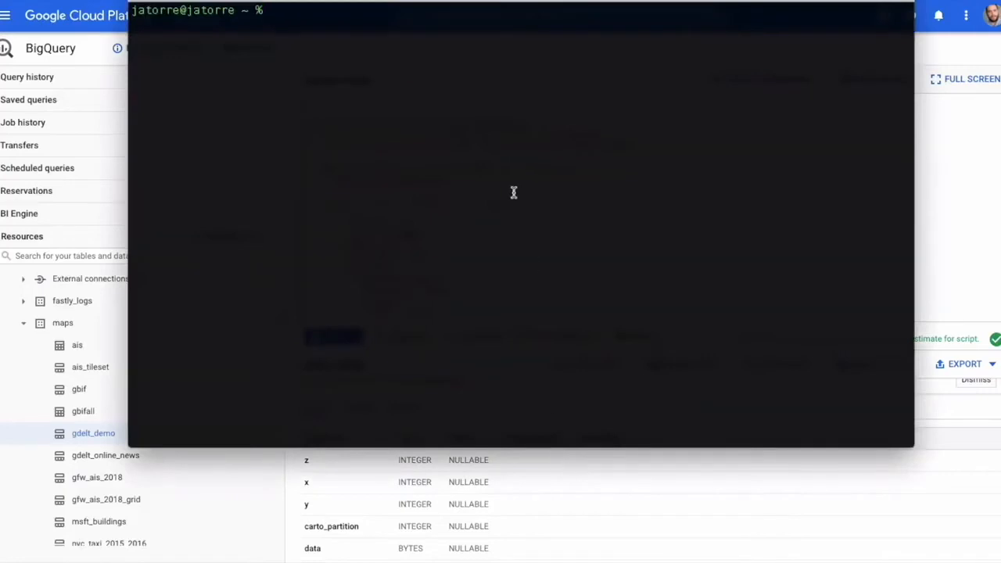
key("Up")
key("Up")
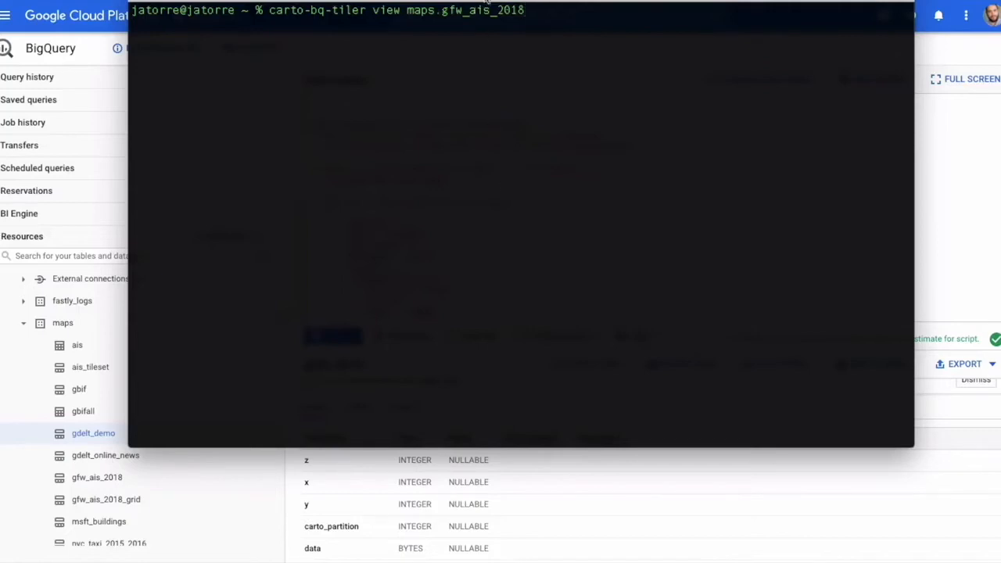
left_click_drag(442, 5, 493, 206)
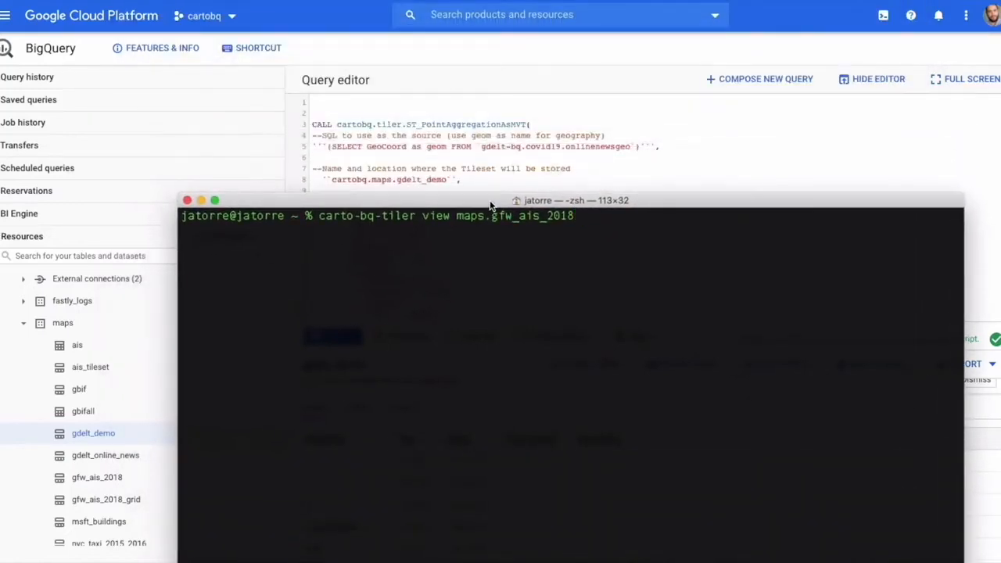
key("BackSpace")
key("BackSpace")
key("BackSpace")
key("BackSpace")
key("BackSpace")
key("BackSpace")
key("BackSpace")
key("BackSpace")
key("BackSpace")
key("BackSpace")
key("BackSpace")
key("BackSpace")
type("d")
type("del")
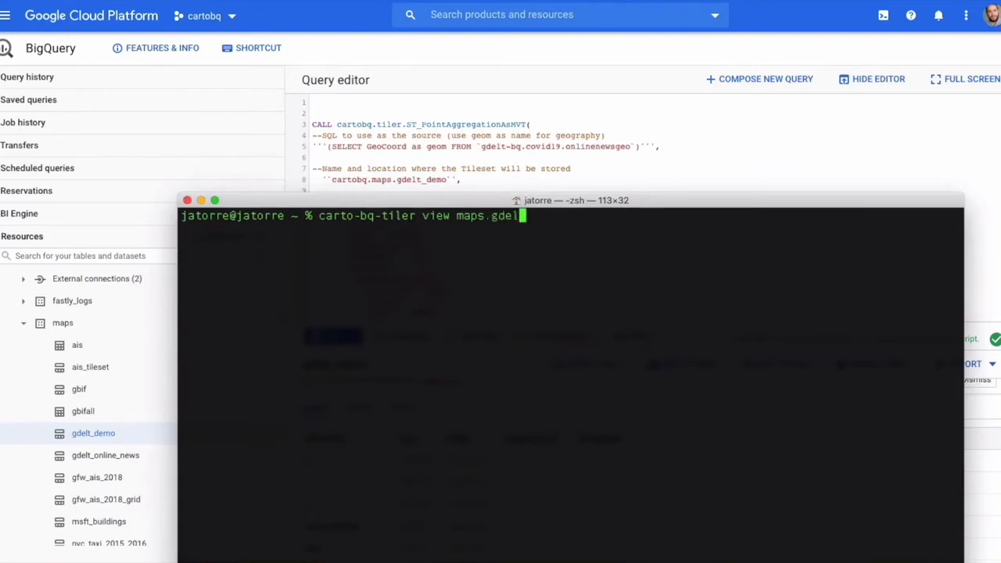
type("t_demo")
key("Return")
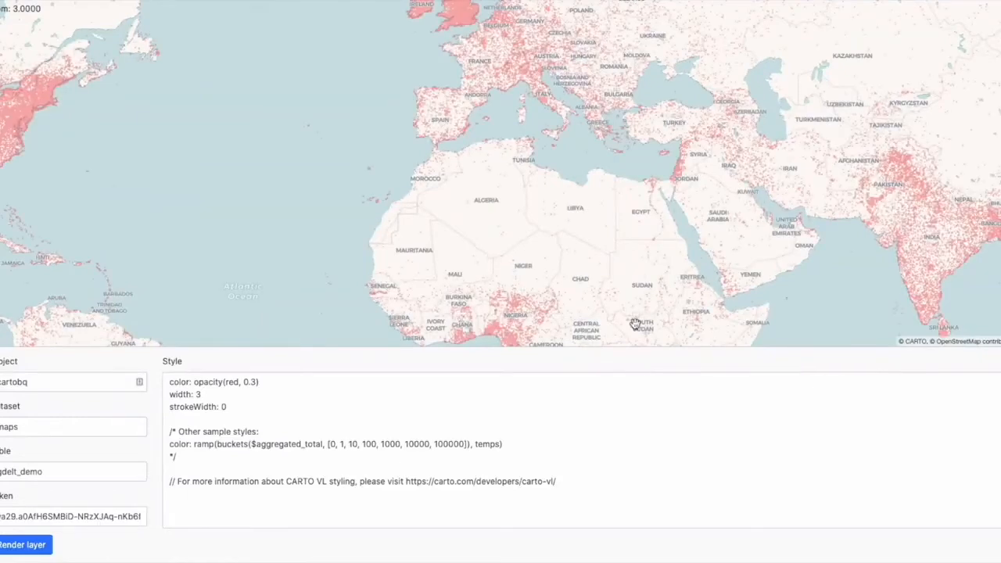
Examine the rendered news points across the world map, moving in on the north-eastern United States around New York.
left_click_drag(520, 99, 632, 116)
left_click_drag(561, 149, 428, 138)
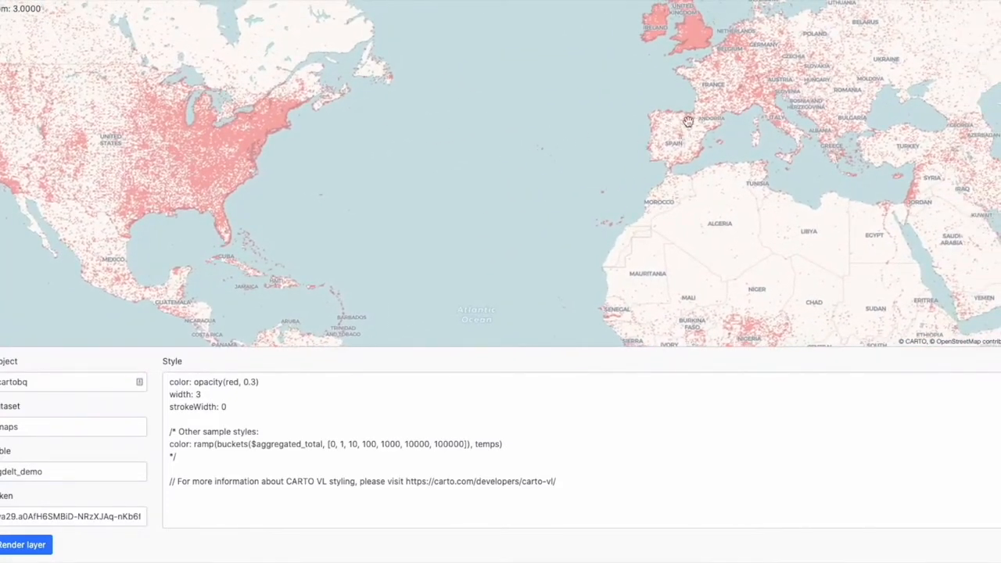
scroll(243, 136, "up", 2)
scroll(242, 136, "up", 2)
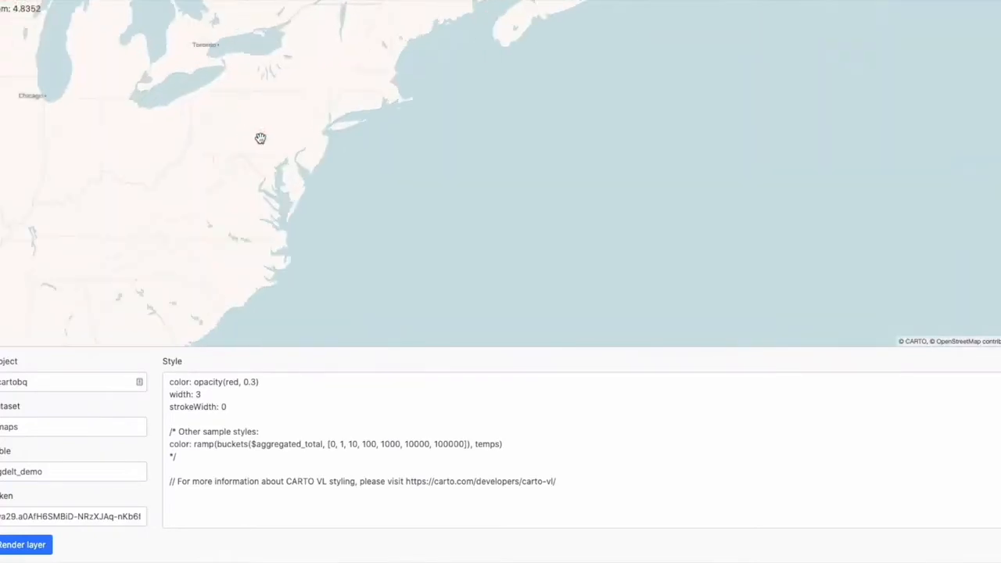
left_click_drag(290, 141, 411, 162)
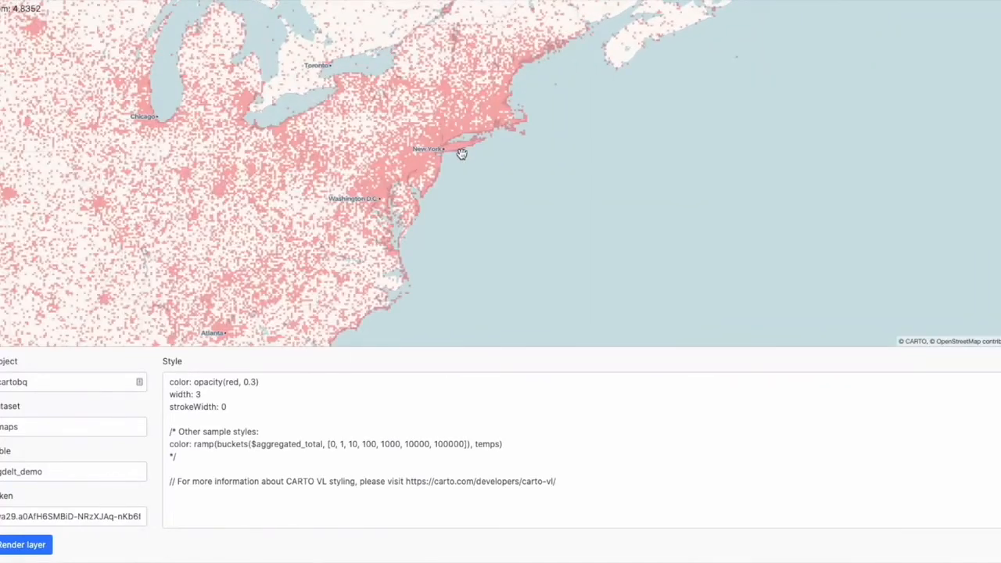
scroll(425, 154, "up", 4)
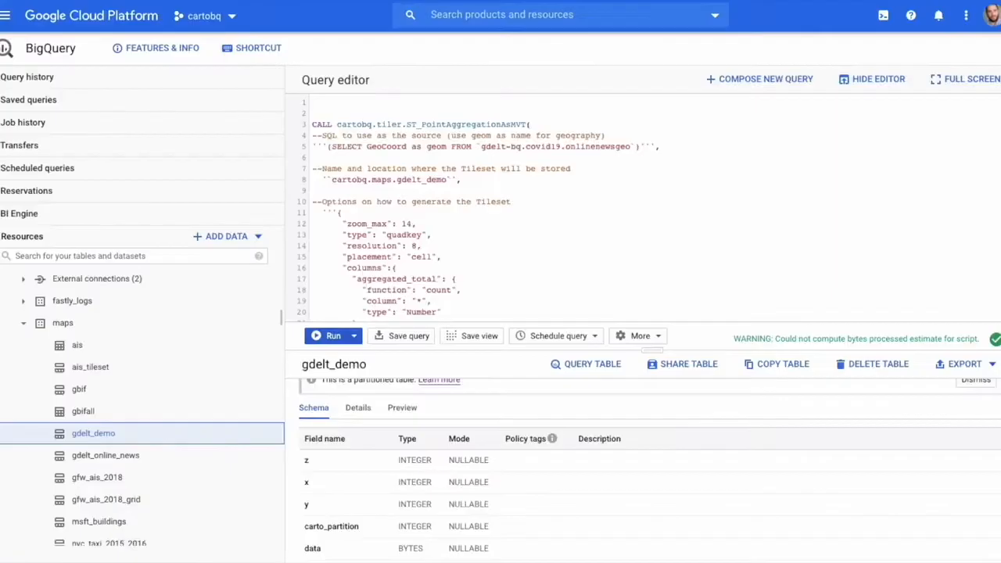
scroll(435, 246, "down", 1)
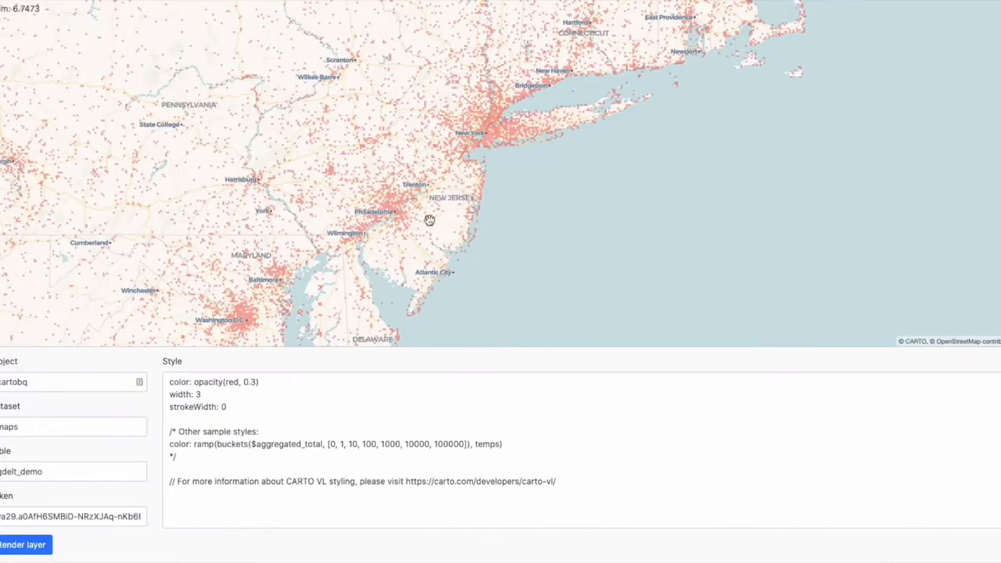
Replace the layer's red color style with the sample ramp(buckets($aggregated_total, [0, 1, 10, 100, 1000, 10000, 100000]), temps).
left_click_drag(505, 443, 165, 441)
key("ctrl+x")
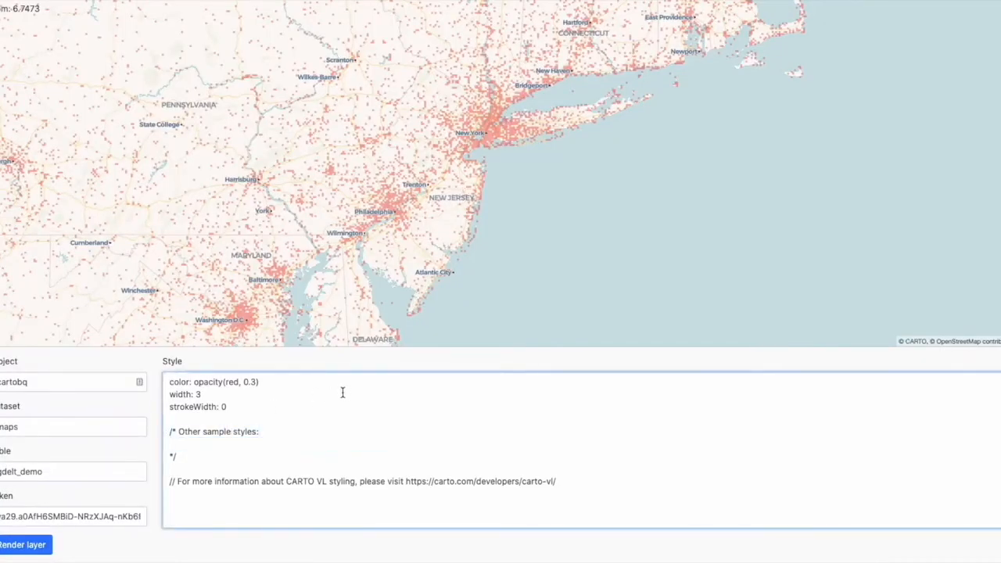
left_click_drag(292, 381, 161, 381)
key("ctrl+v")
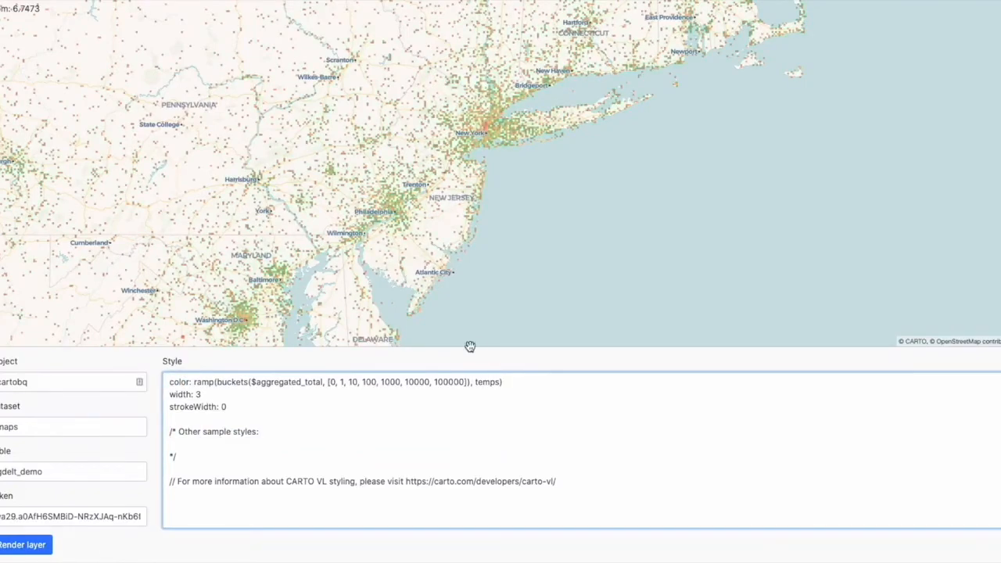
Examine the color-ramped aggregation at different zoom levels, from North America down to the New York area.
scroll(535, 146, "down", 5)
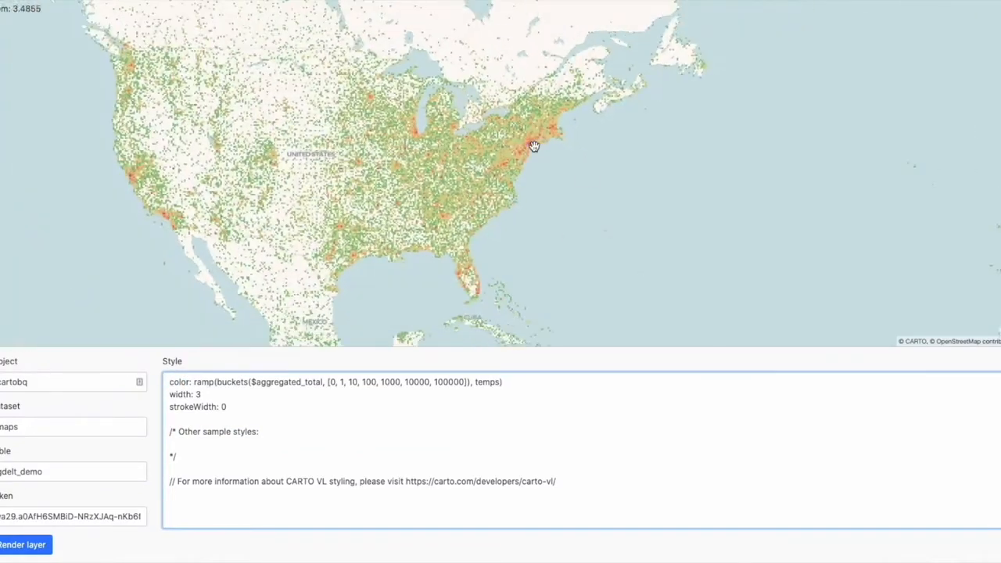
scroll(535, 146, "down", 2)
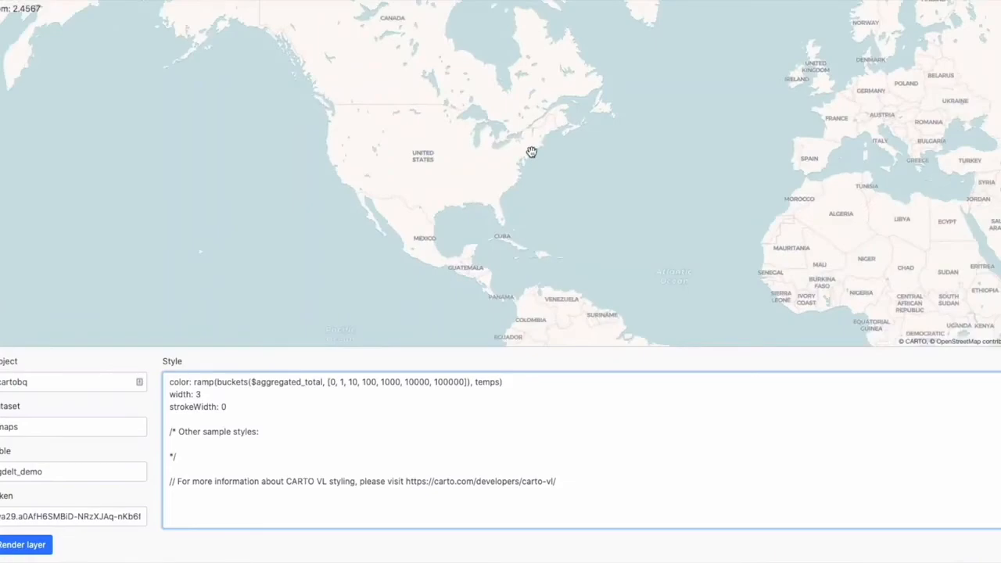
scroll(531, 152, "up", 2)
scroll(527, 160, "down", 3)
scroll(528, 160, "up", 4)
scroll(527, 161, "down", 2)
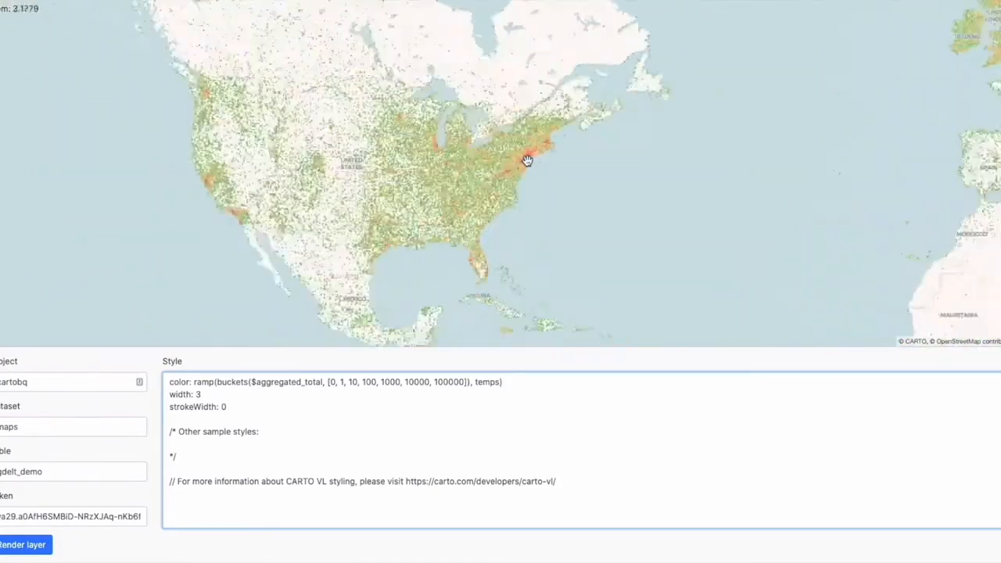
scroll(528, 160, "up", 10)
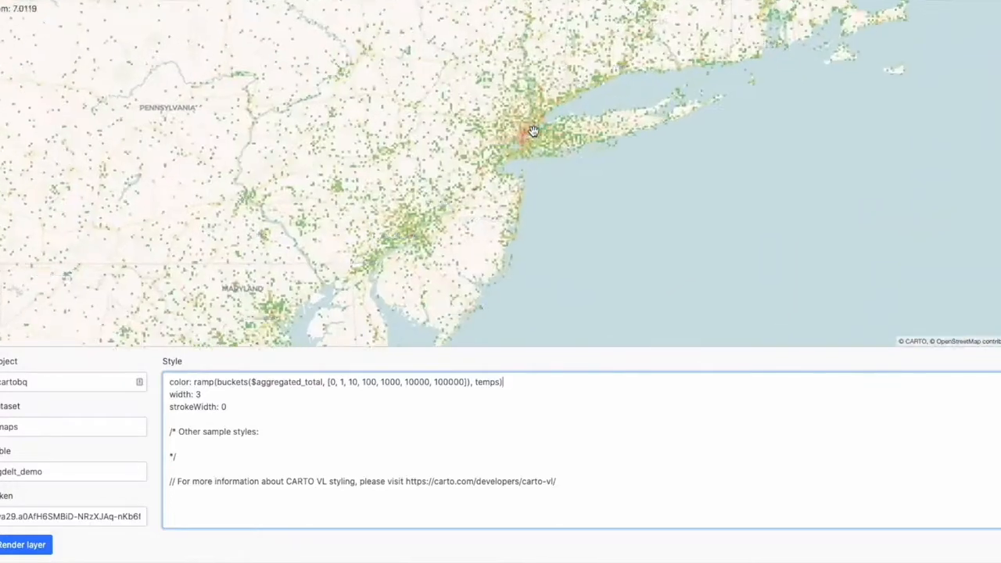
scroll(531, 131, "up", 3)
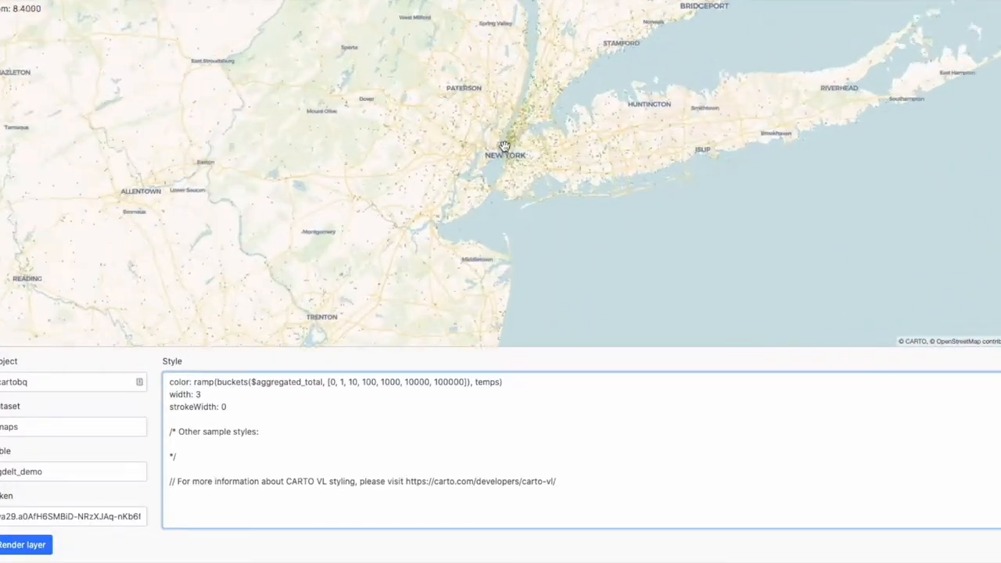
scroll(504, 148, "down", 2)
scroll(521, 130, "up", 4)
scroll(519, 130, "down", 4)
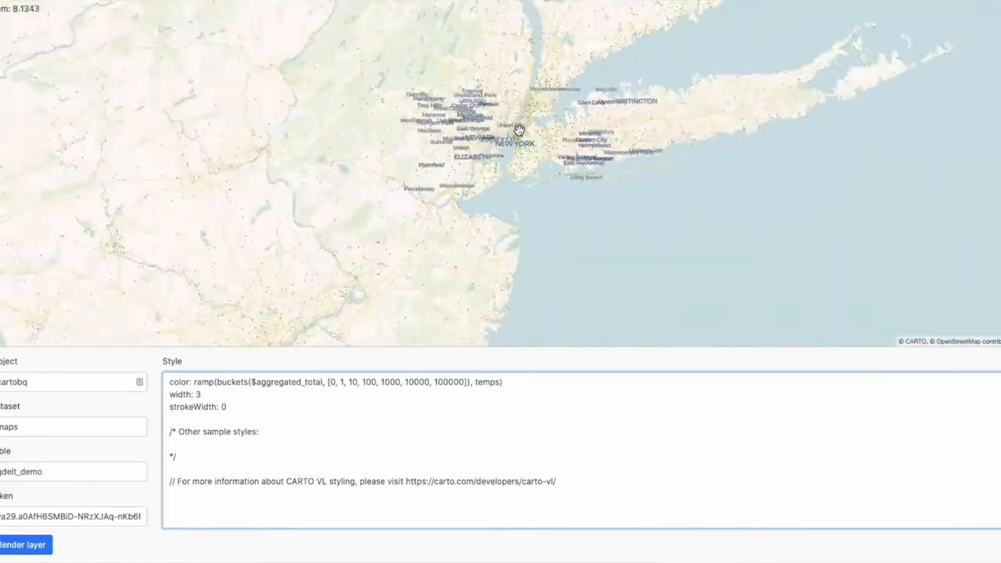
scroll(519, 129, "down", 10)
scroll(518, 131, "up", 5)
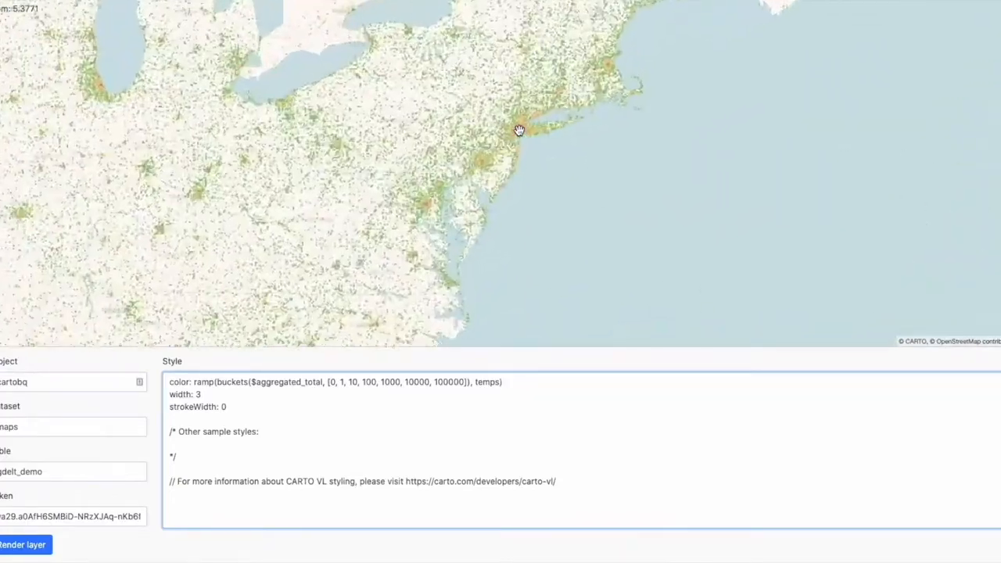
scroll(519, 130, "up", 7)
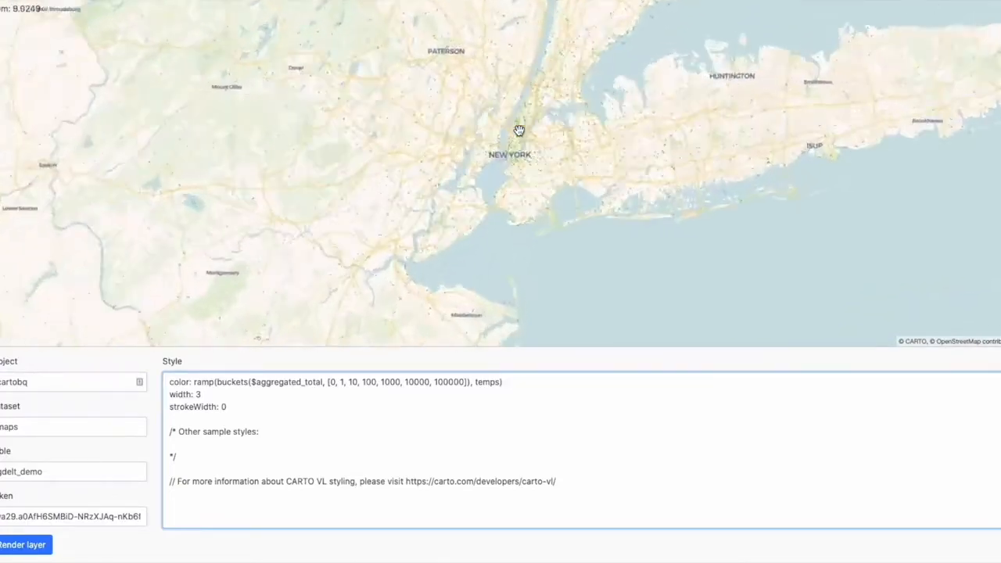
scroll(519, 130, "down", 3)
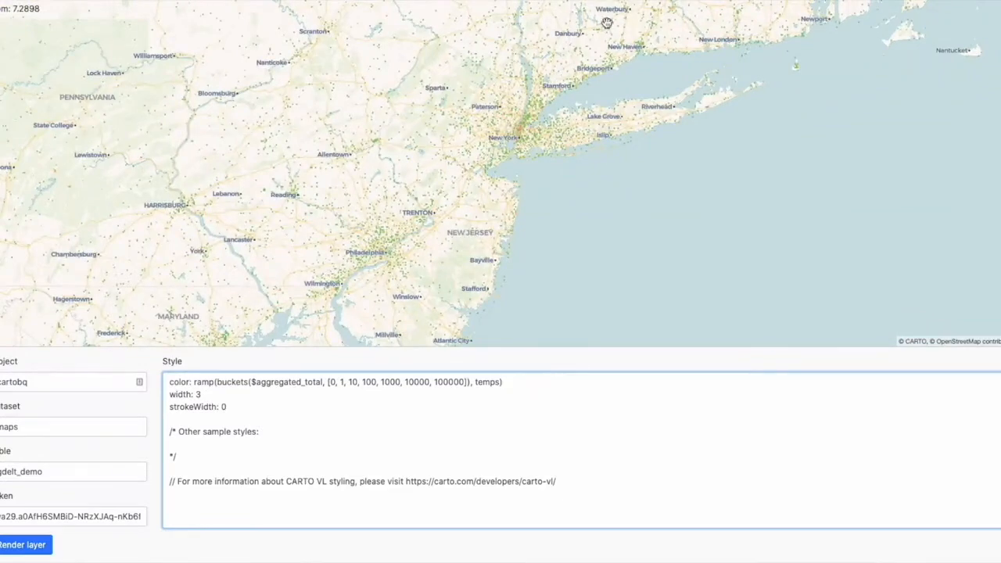
Examine the color-ramped news points from the New York area out to the whole eastern United States.
scroll(524, 140, "down", 1)
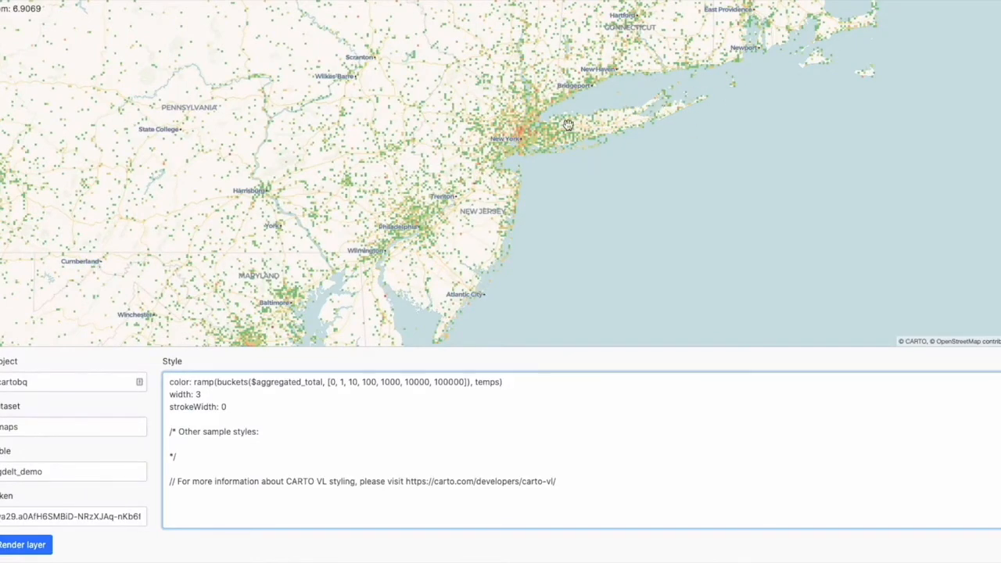
scroll(503, 143, "down", 3)
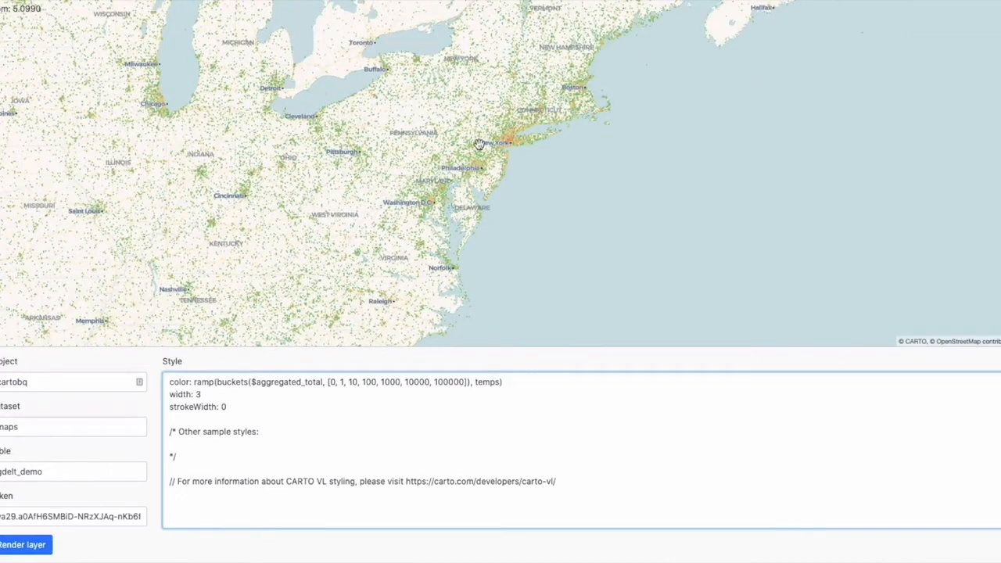
scroll(479, 144, "down", 2)
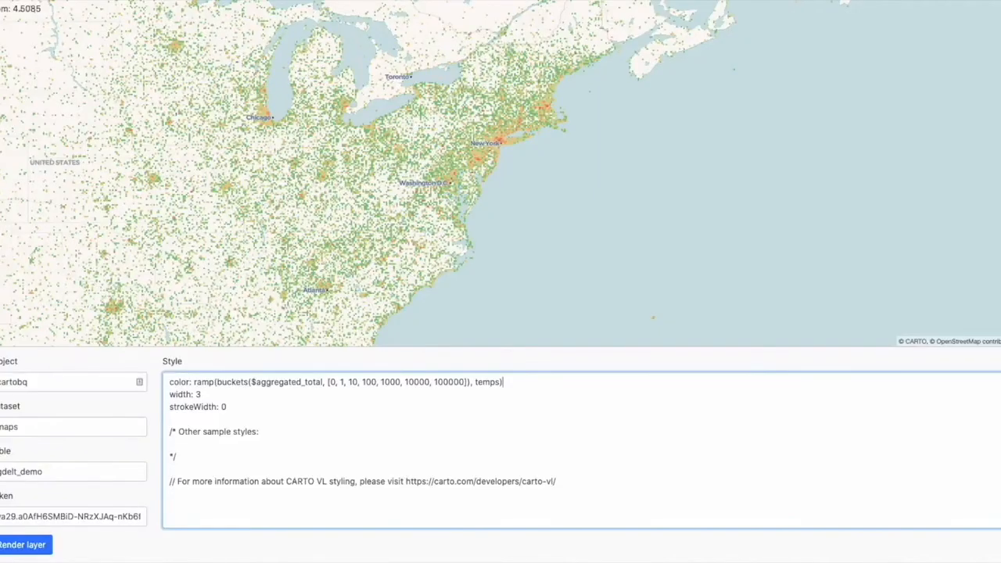
double_click(61, 474)
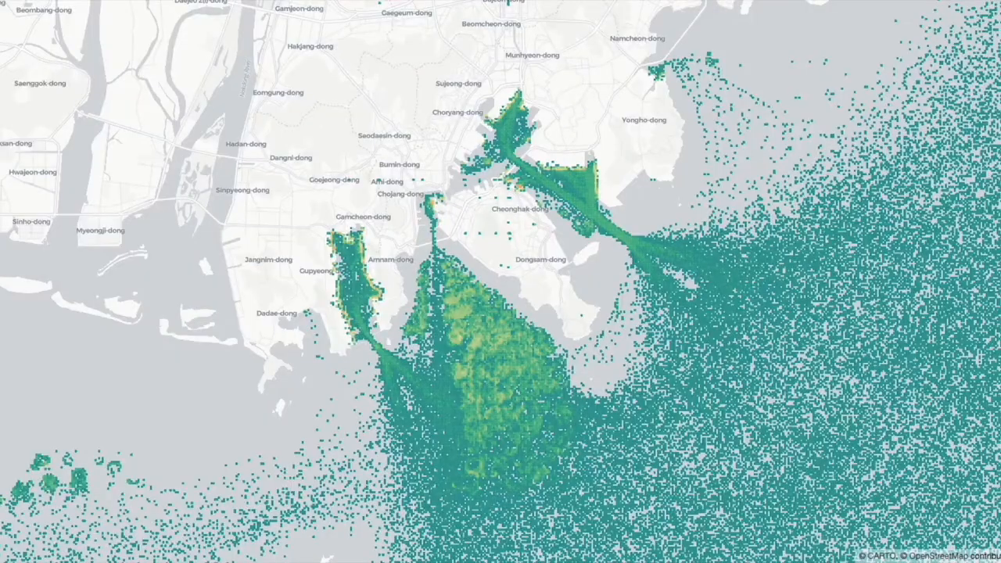
key("super+v")
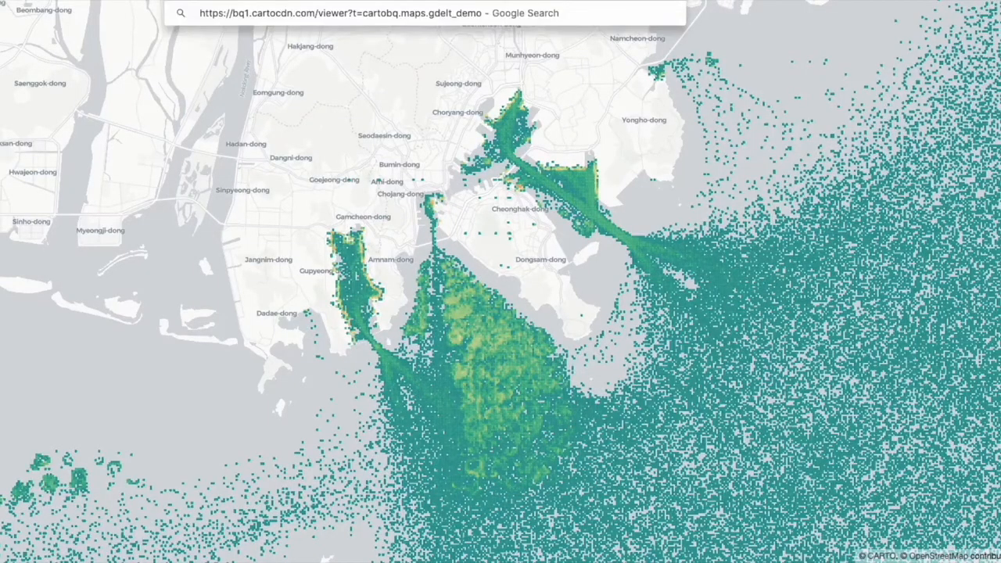
key("Return")
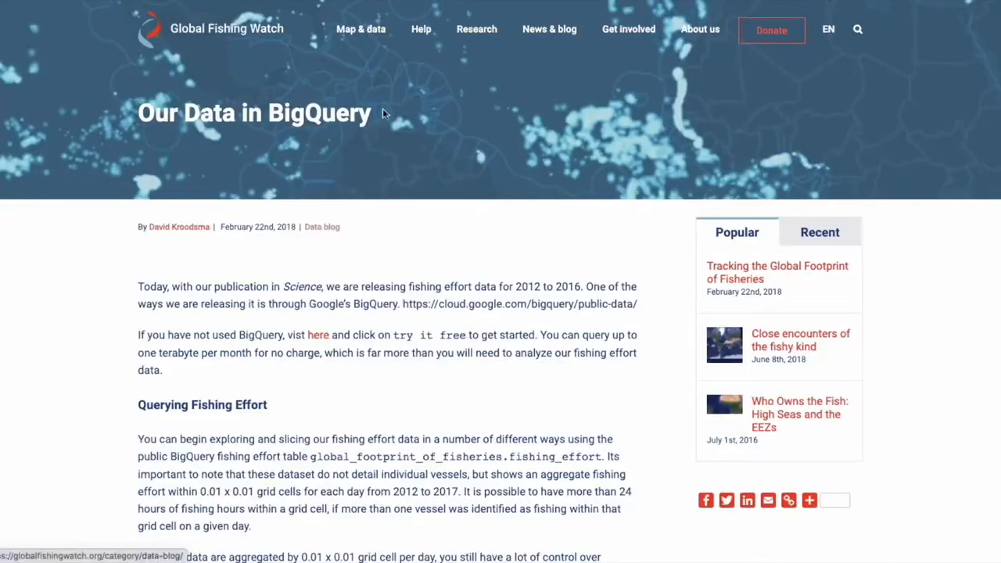
Look over Global Fishing Watch's article on its BigQuery data, and expand the global-fishing-watch project in the BigQuery resources, collapsing gdelt-bq.
scroll(337, 241, "down", 5)
scroll(338, 248, "up", 5)
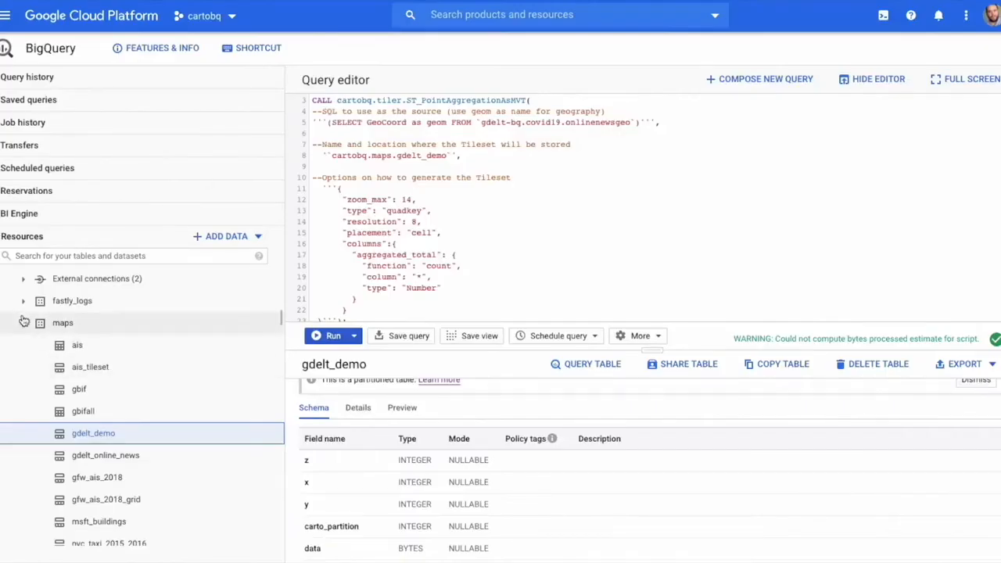
scroll(24, 321, "down", 10)
scroll(39, 353, "up", 3)
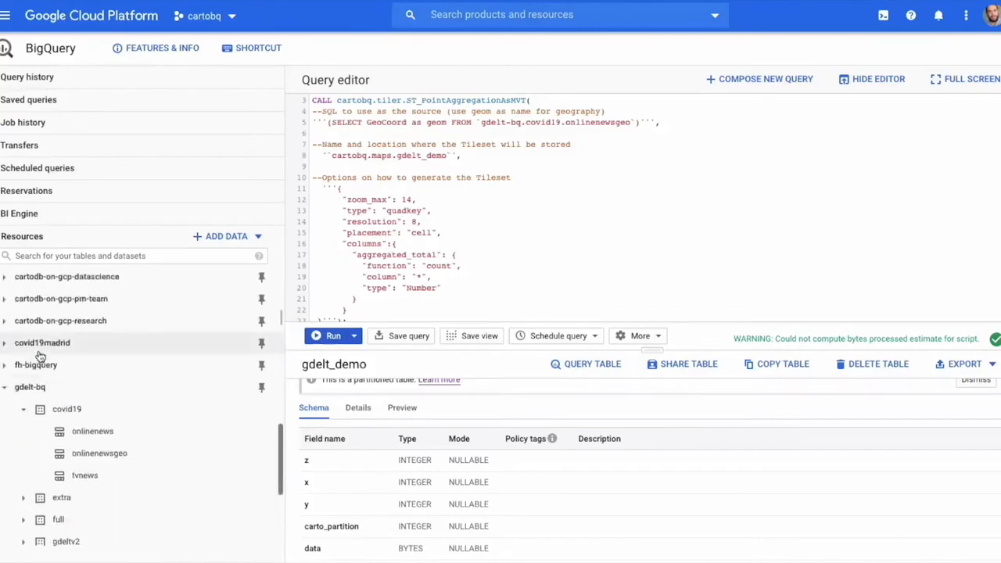
left_click(8, 387)
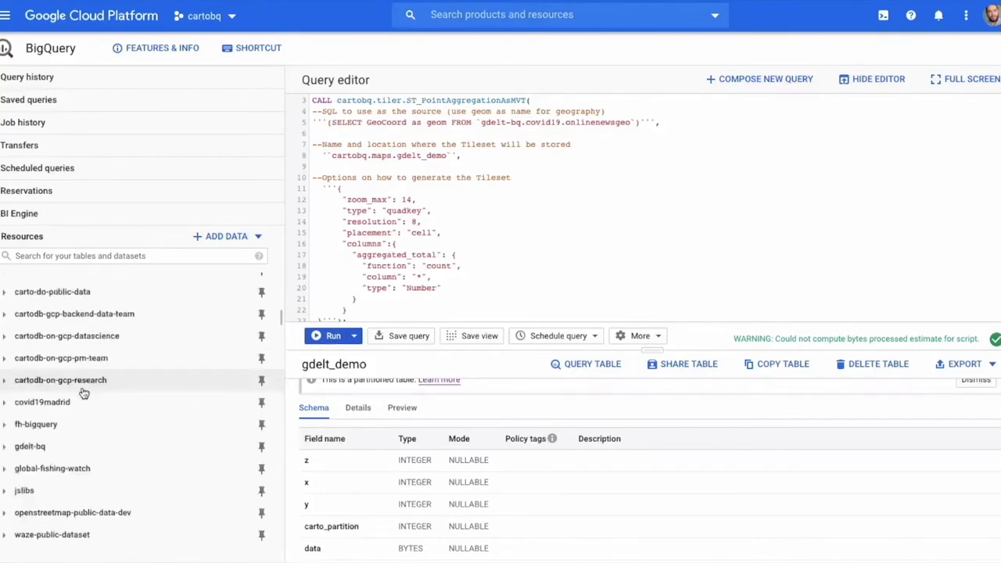
left_click(4, 469)
scroll(90, 500, "down", 3)
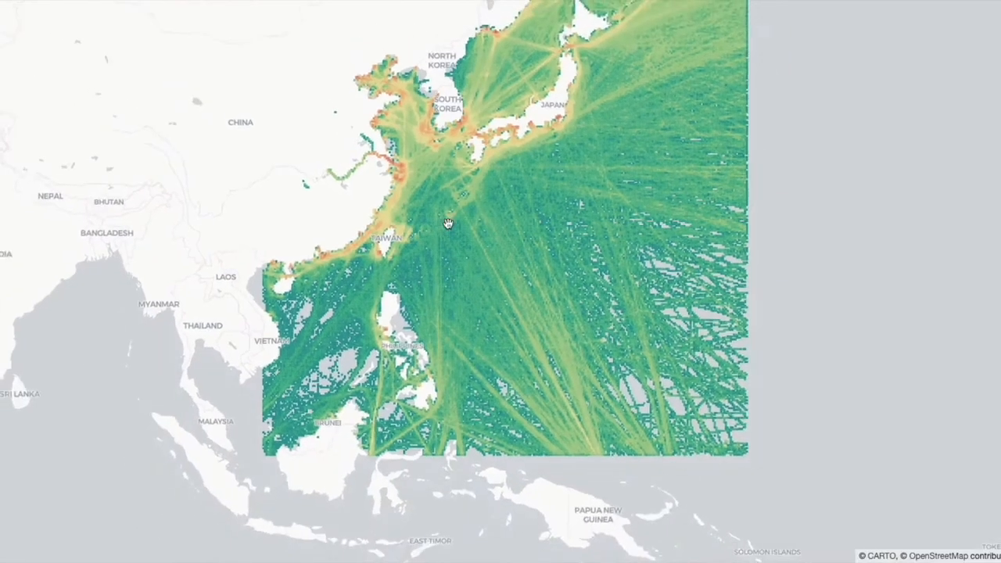
Examine the aggregated vessel traffic map from East Asia down to the shipping lanes inside Tokyo Bay near Ichihara.
left_click_drag(502, 155, 503, 211)
scroll(460, 187, "up", 5)
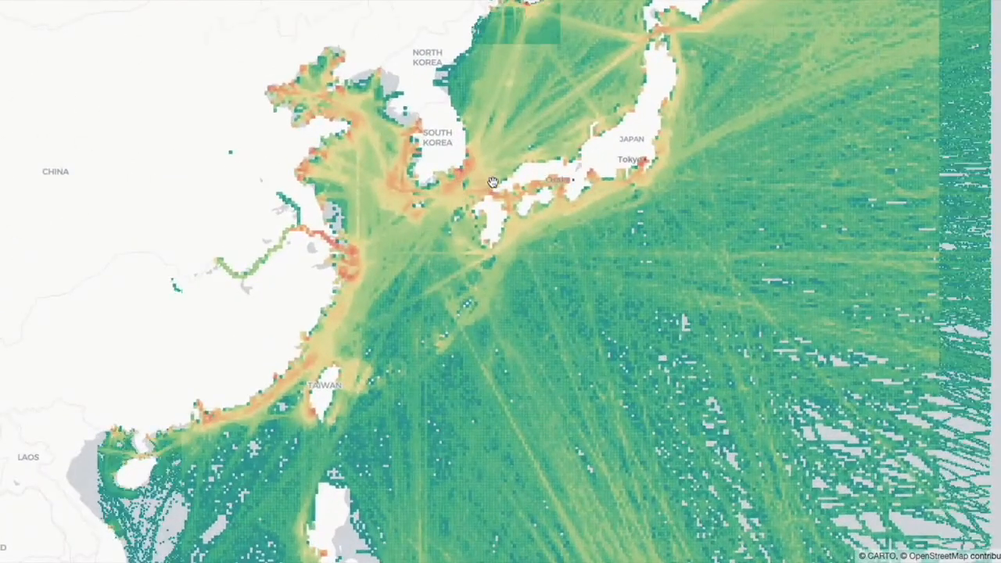
left_click_drag(639, 170, 580, 231)
scroll(580, 229, "up", 5)
scroll(622, 205, "up", 5)
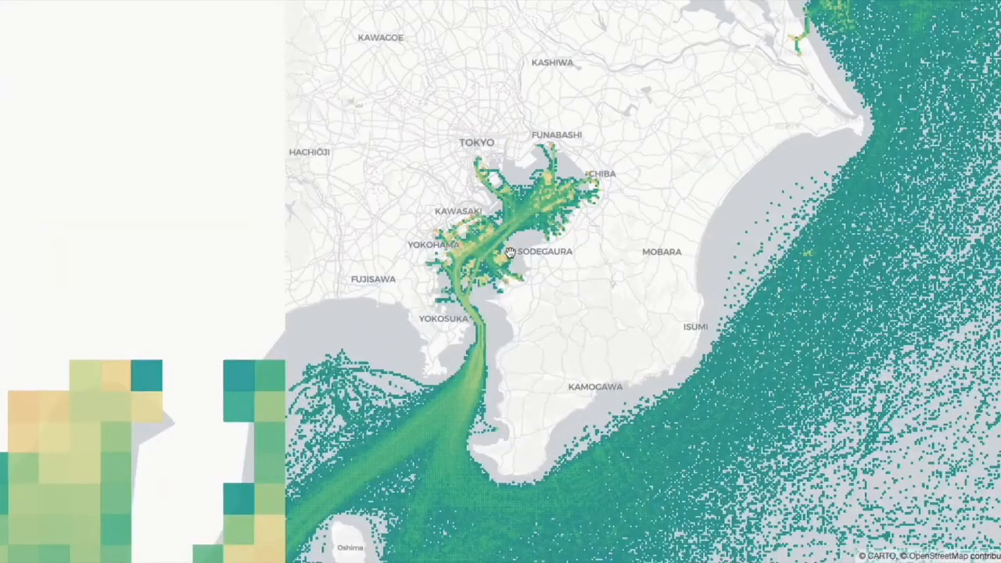
scroll(554, 205, "up", 5)
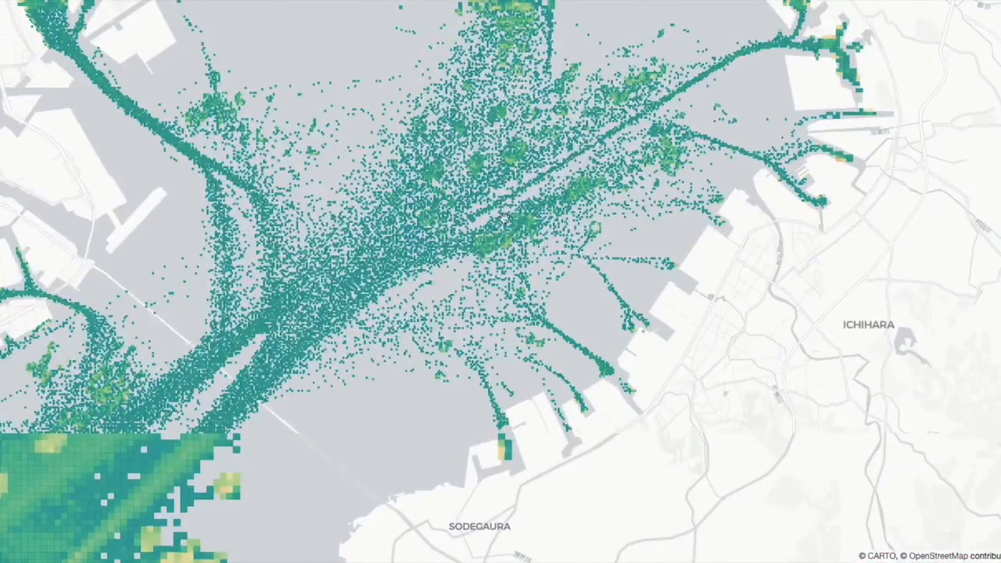
scroll(494, 148, "up", 3)
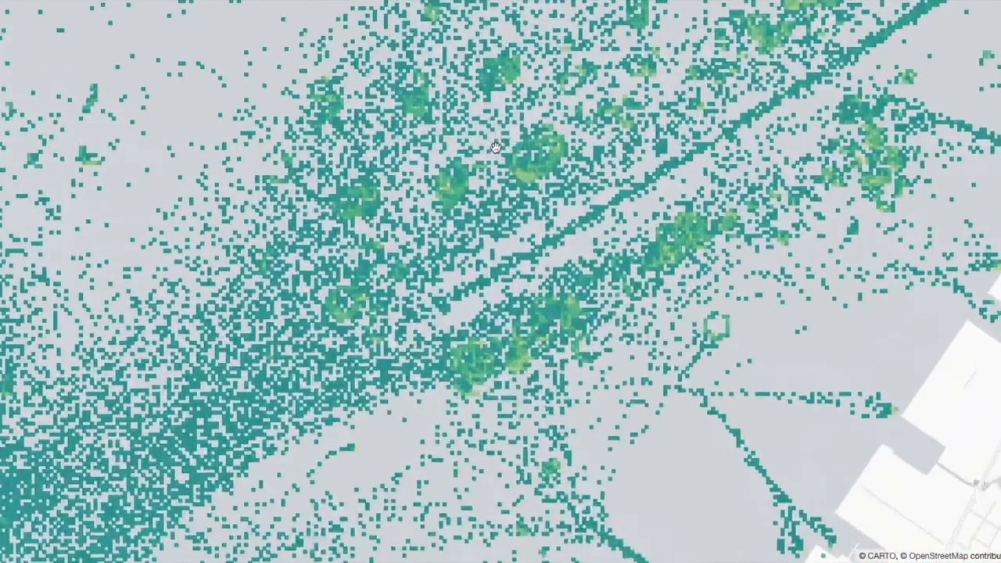